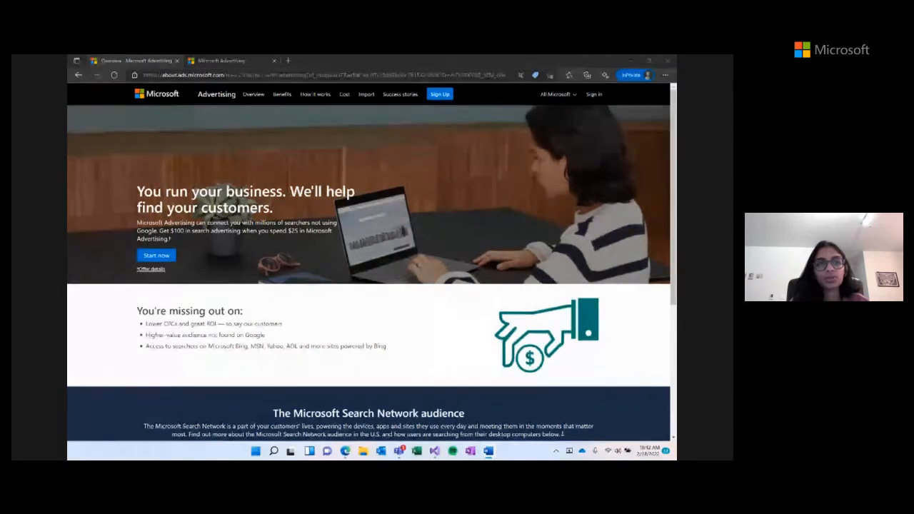
Switch to the open Microsoft Advertising account, go to its campaigns list and start creating a new campaign
click(245, 60)
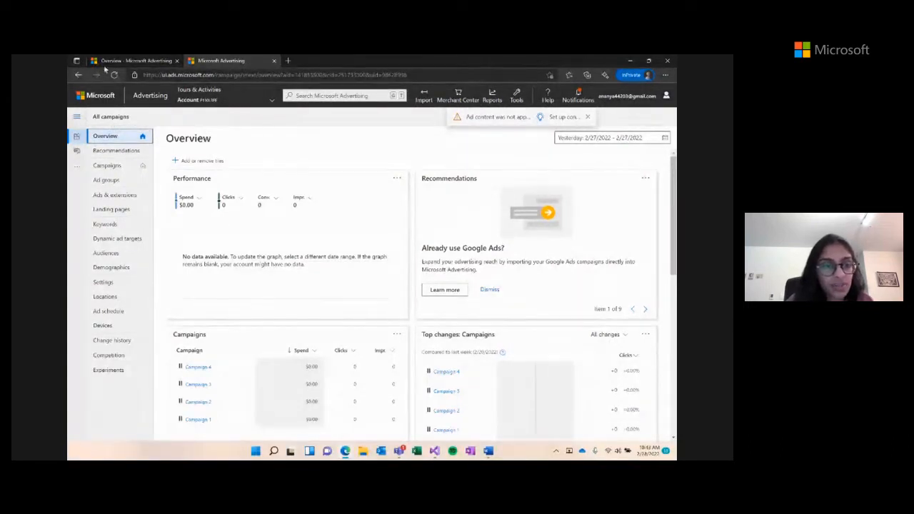
click(245, 96)
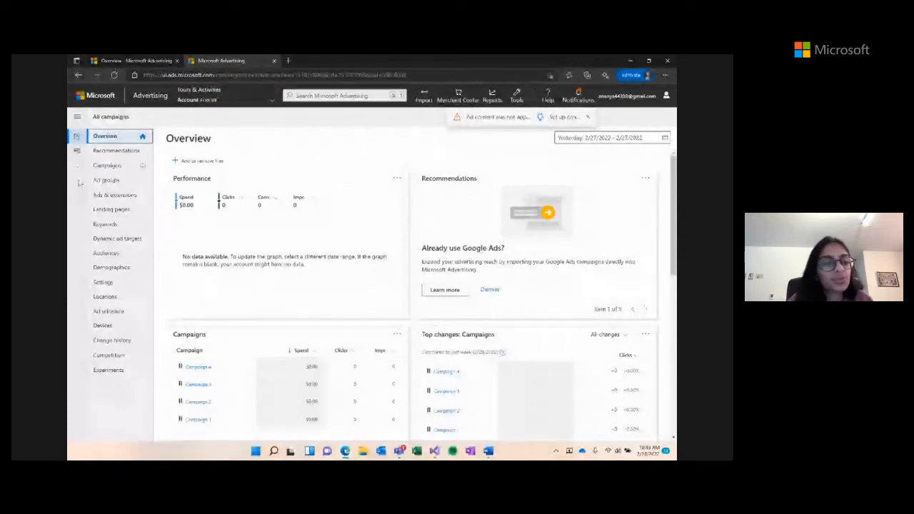
right_click(109, 167)
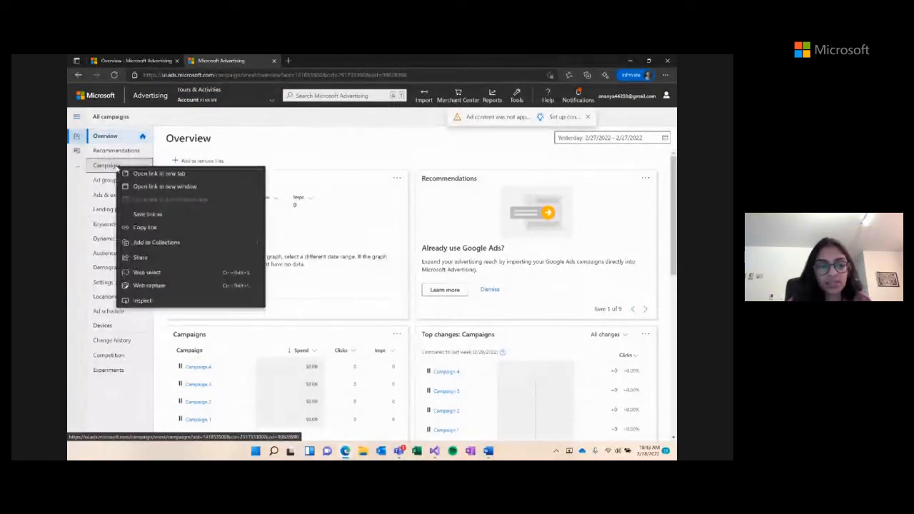
key(Escape)
click(104, 168)
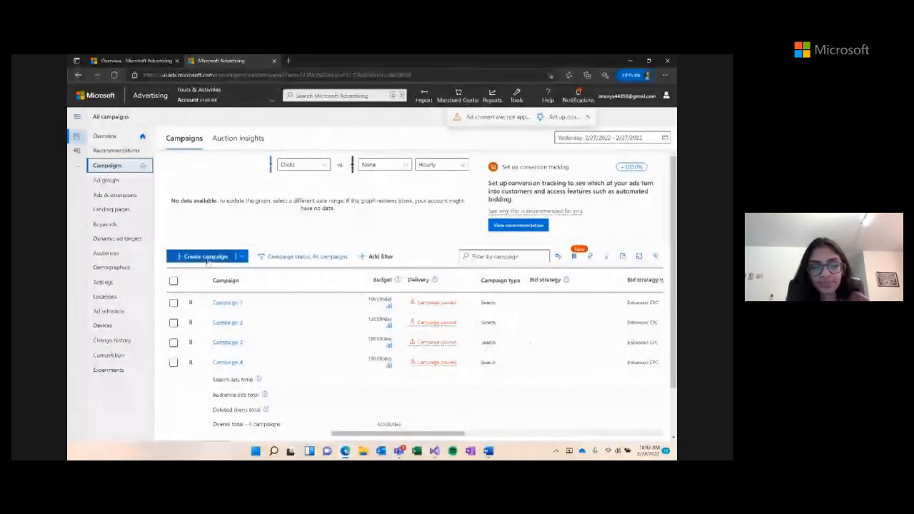
click(206, 256)
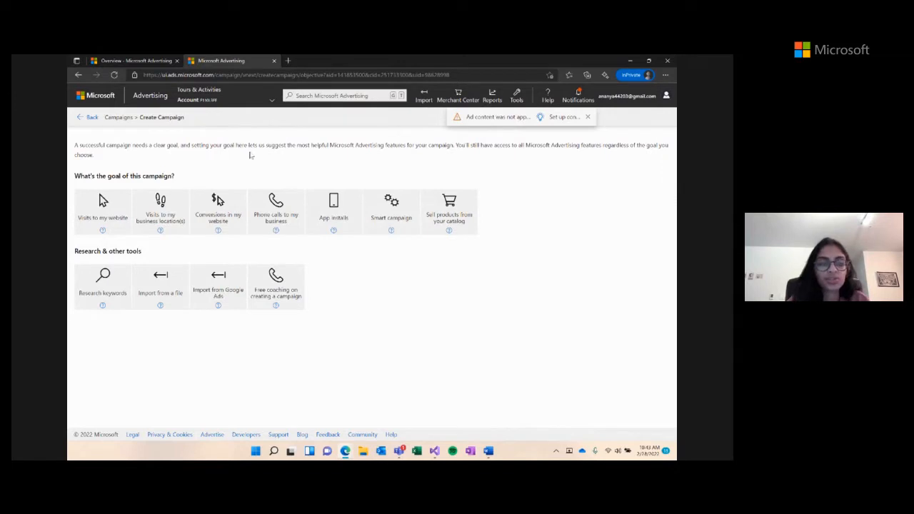
Choose Conversions in my website as the campaign goal and Search ads as the ad type
click(222, 213)
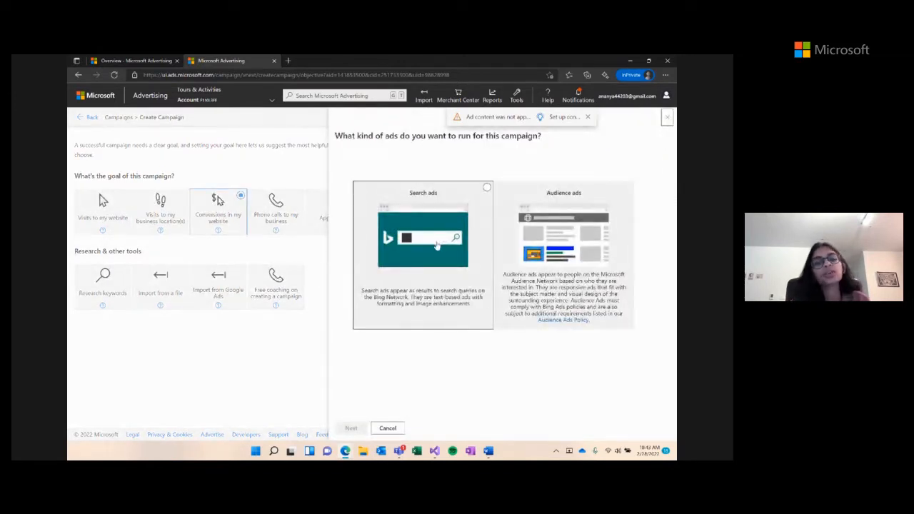
click(441, 243)
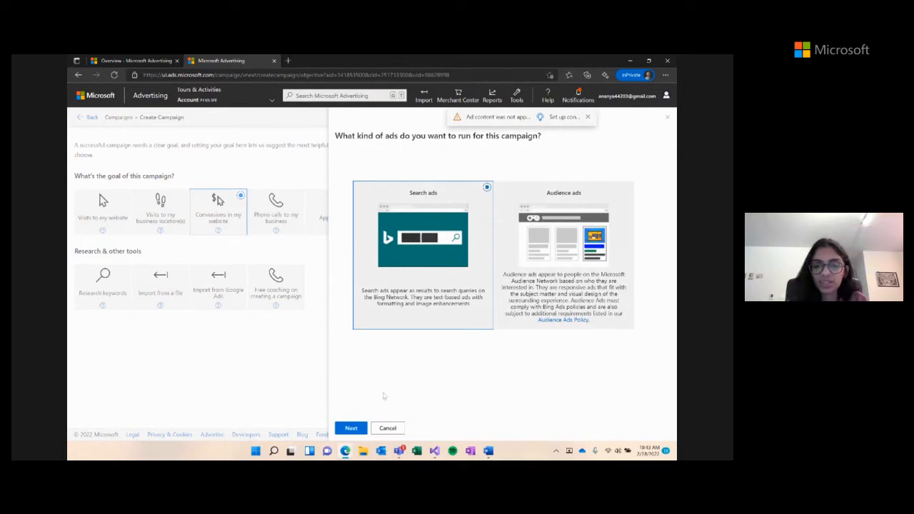
click(353, 429)
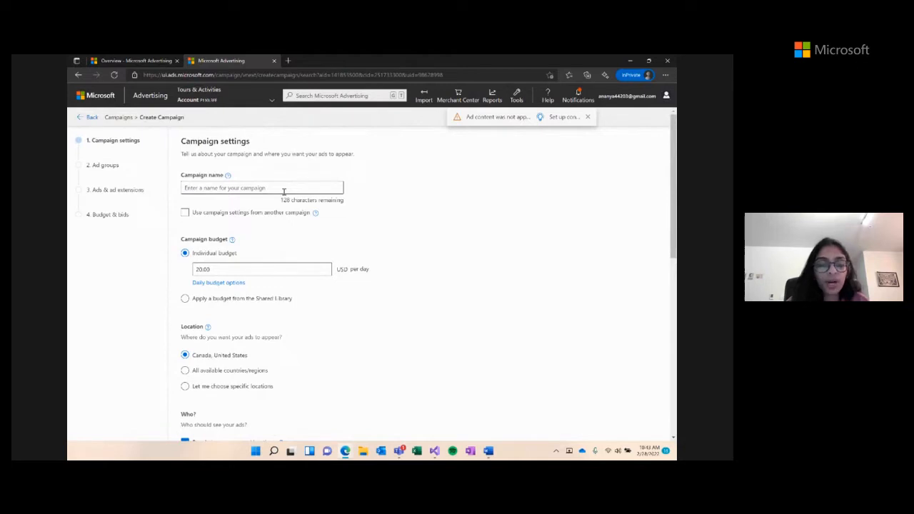
Name the campaign EMBD_Tours and set its individual budget to 100 USD per day
text(EMBD_)
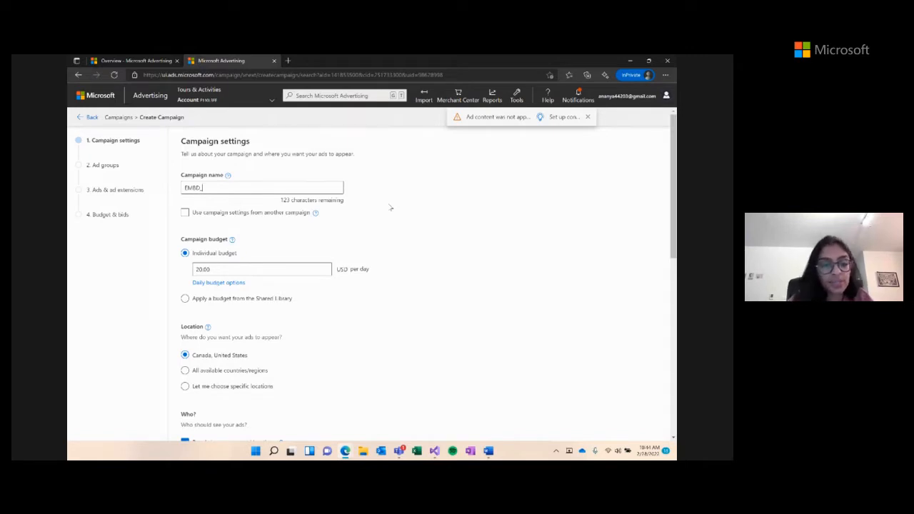
text(ours)
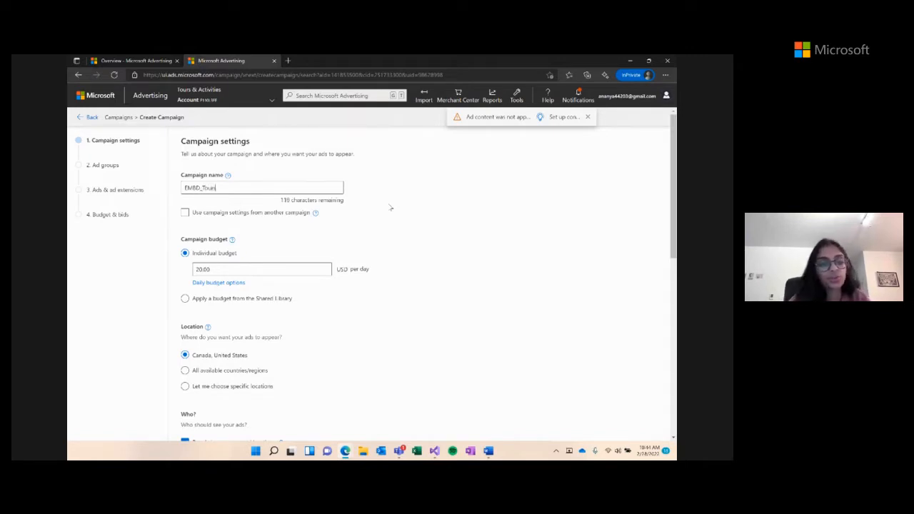
scroll(390, 208, down, 1)
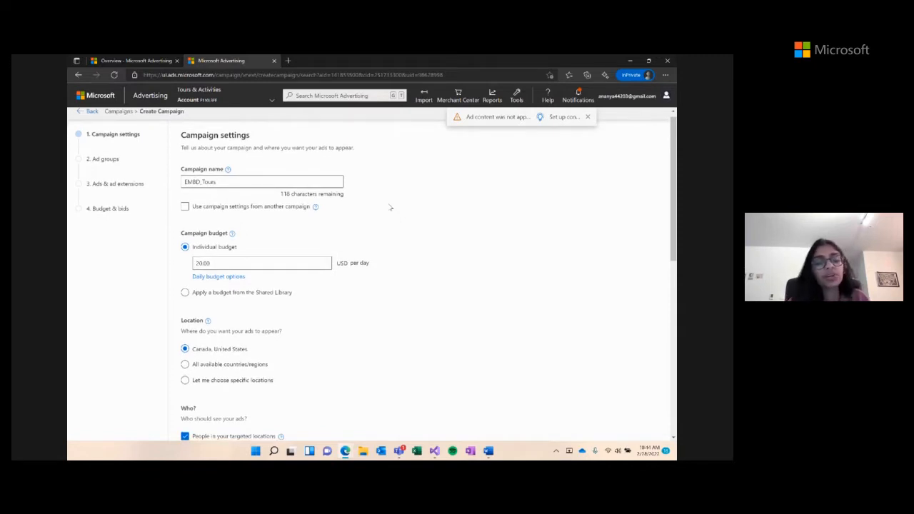
scroll(390, 207, down, 1)
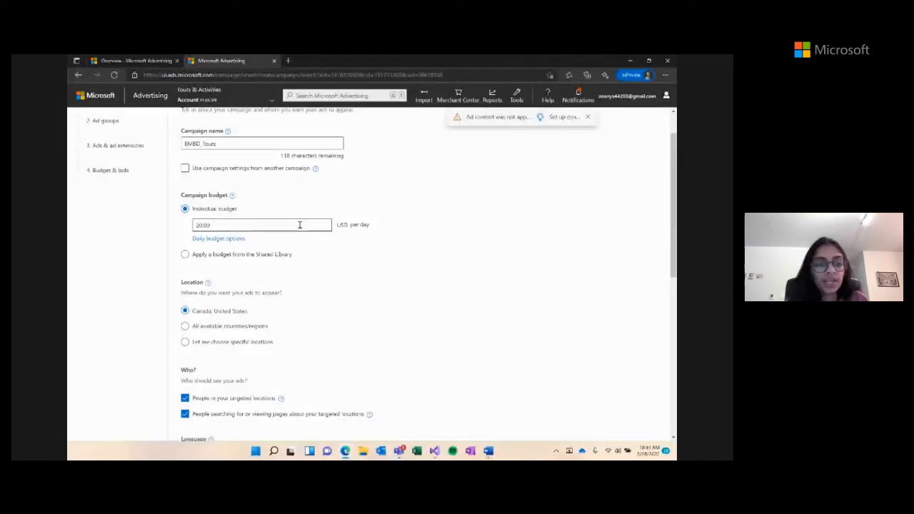
click(300, 225)
key(BackSpace)
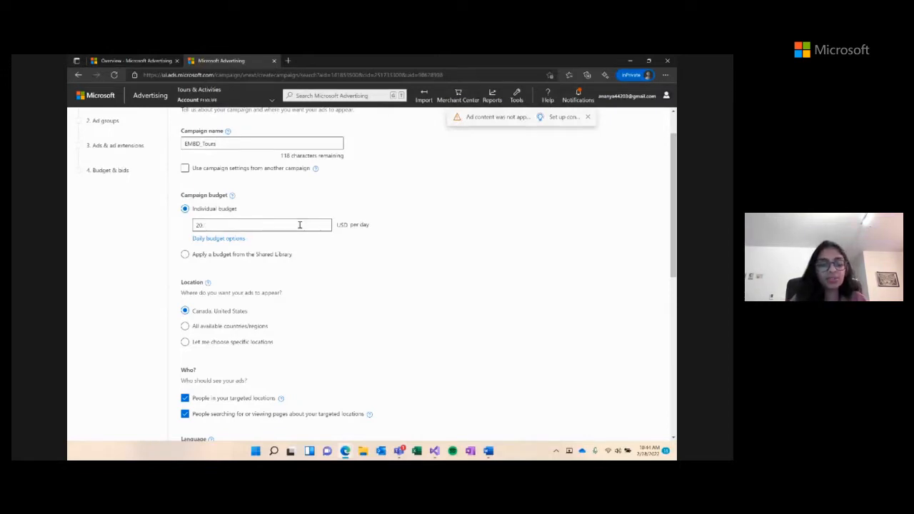
key(BackSpace)
text(100)
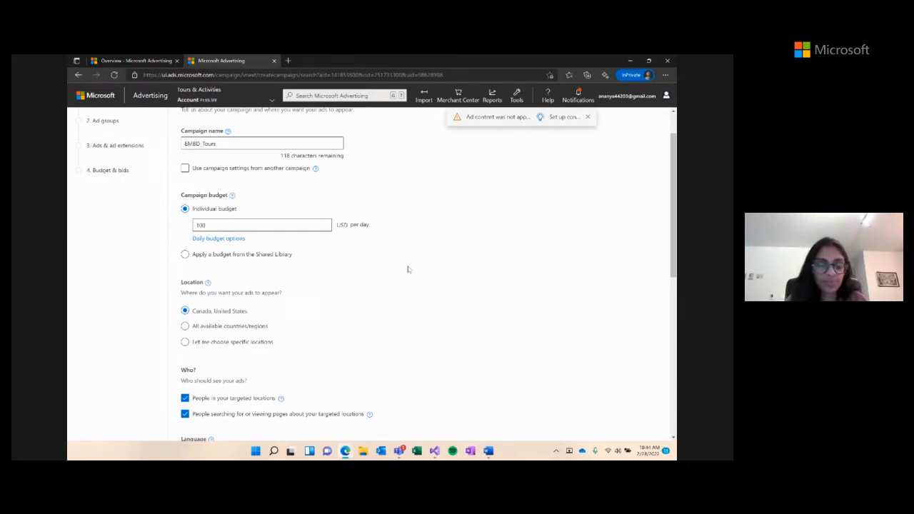
Choose specific locations for the ads and target the London, England, United Kingdom metro area
scroll(408, 269, down, 1)
scroll(408, 269, down, 1)
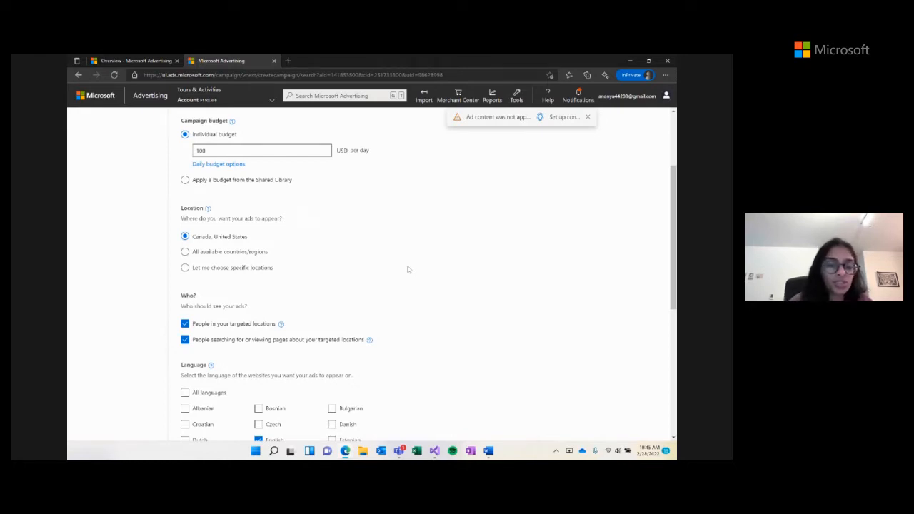
click(185, 267)
scroll(393, 172, down, 1)
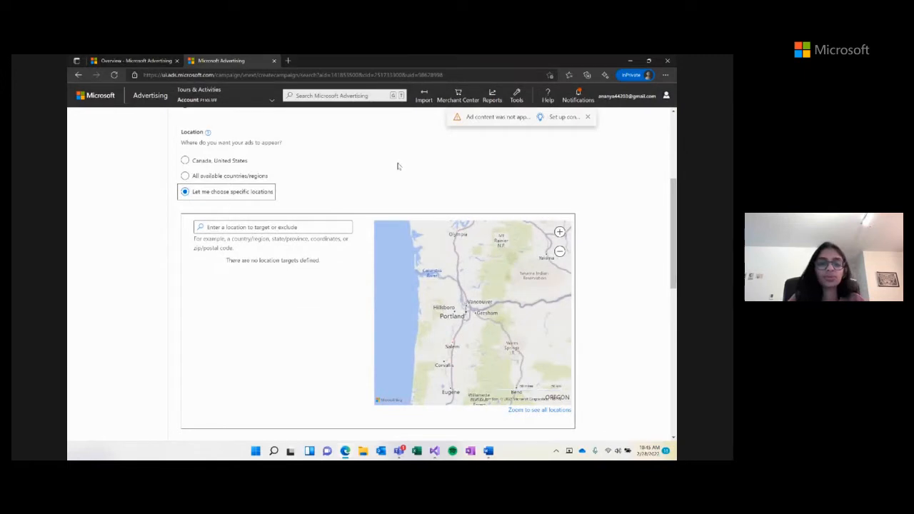
click(299, 229)
text(london)
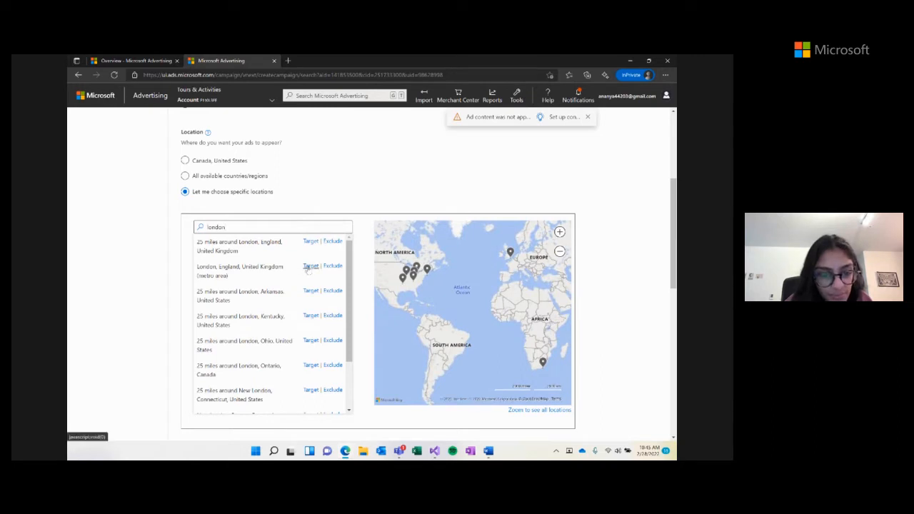
click(311, 267)
Add 25 miles around Manchester, England, United Kingdom as a targeted location
text(ma)
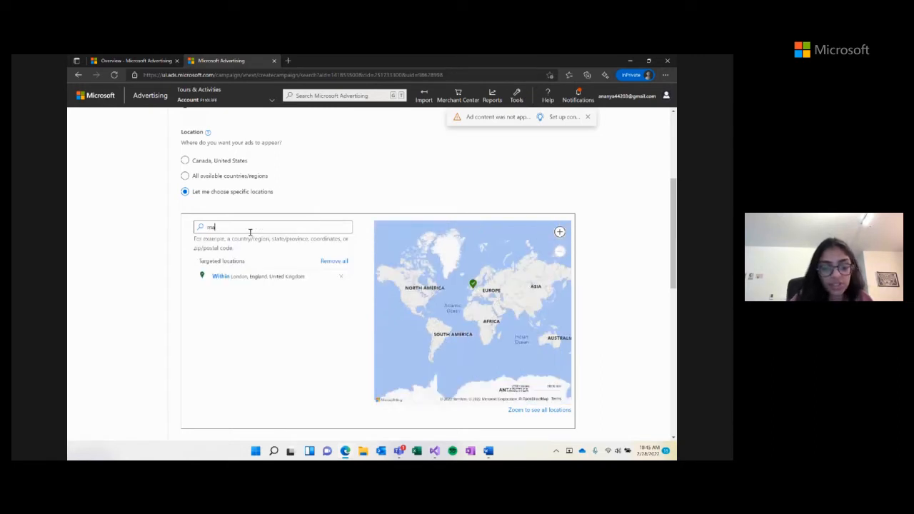
text(nchester)
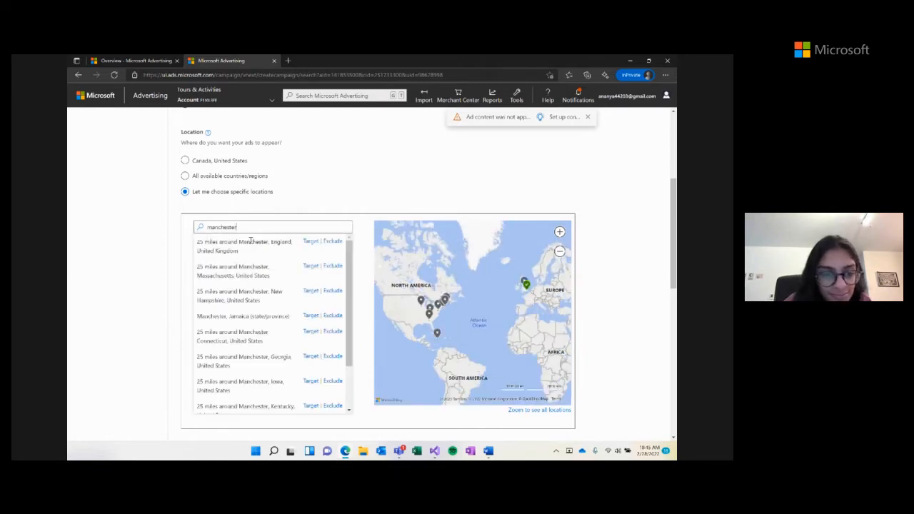
click(311, 242)
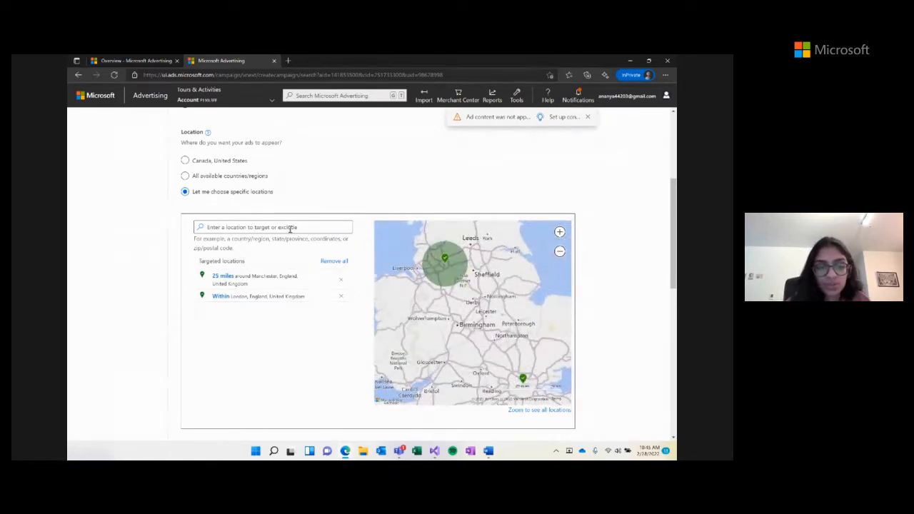
Target the areas 25 miles around Portland, Oregon and 25 miles around New York, New York
click(290, 227)
text(portland)
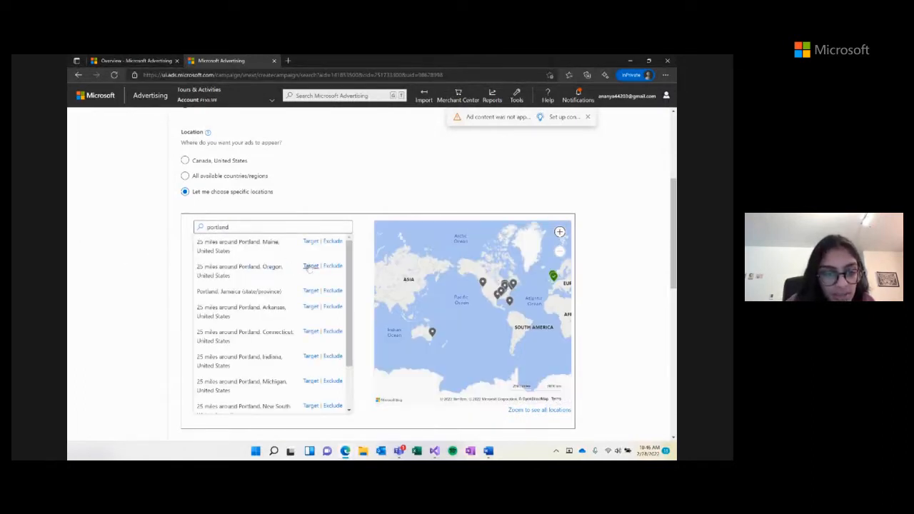
click(310, 266)
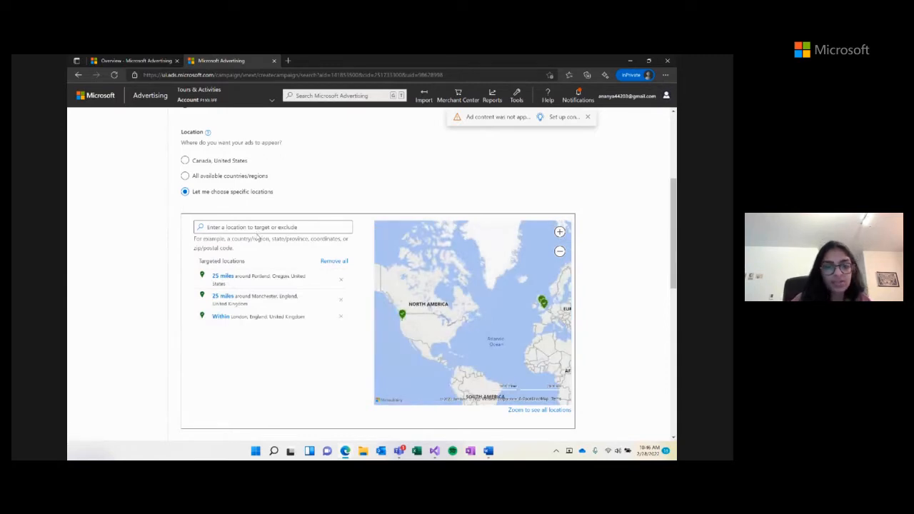
click(255, 233)
text(new yo)
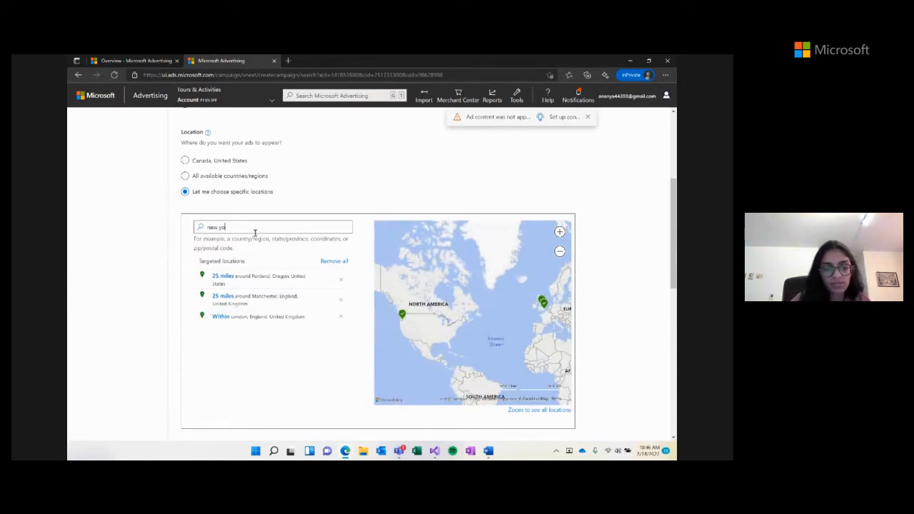
text(rk)
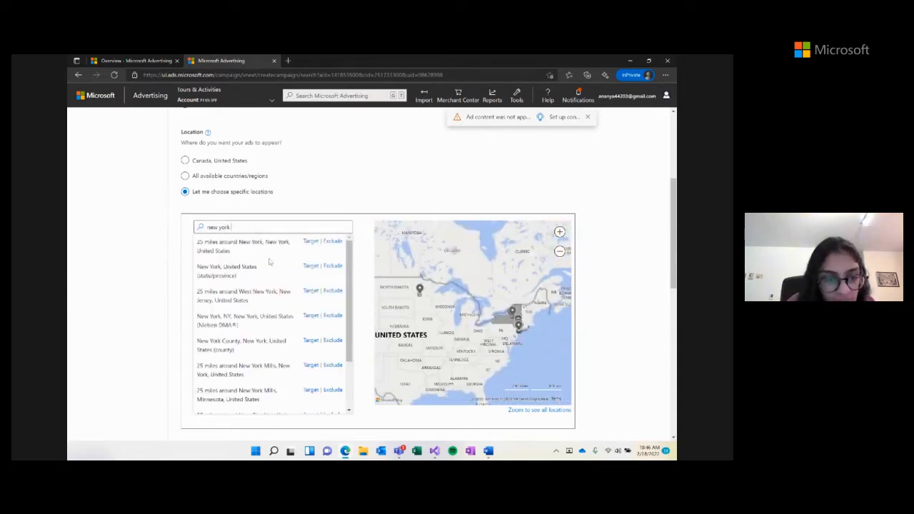
click(316, 244)
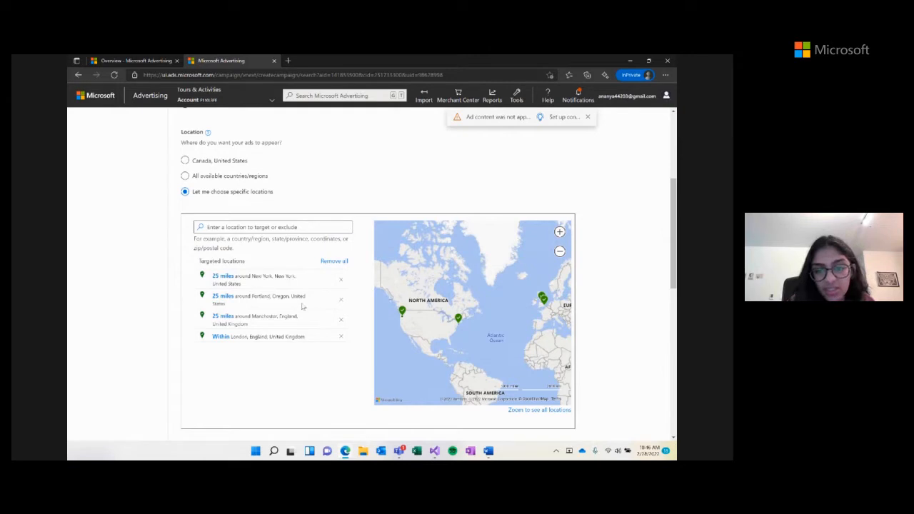
Remove the New York and Portland areas from the targeted locations
click(342, 283)
click(342, 283)
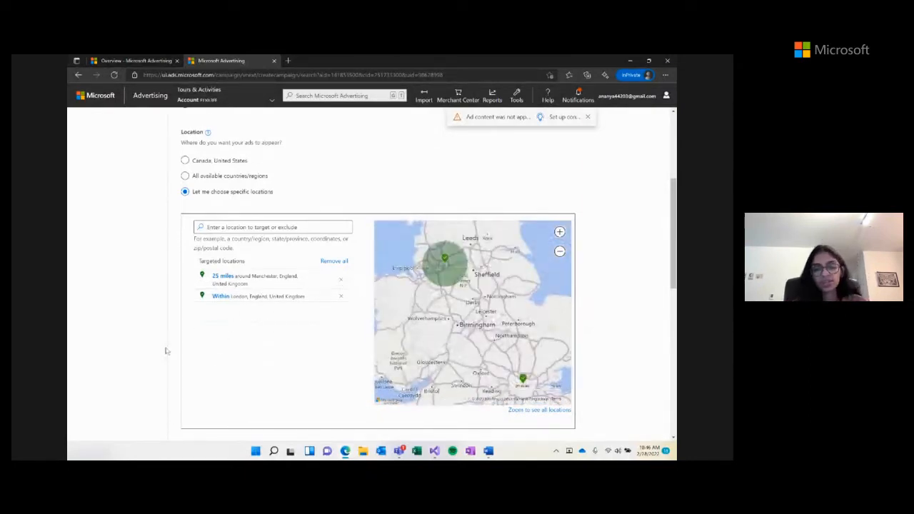
Review the audience and language options, then save the campaign settings and continue to the ad groups
scroll(148, 346, down, 5)
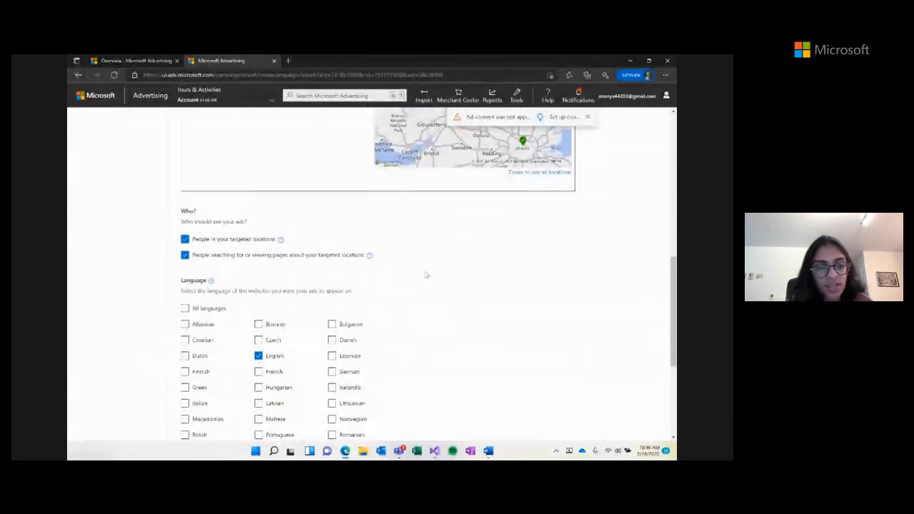
scroll(426, 273, down, 2)
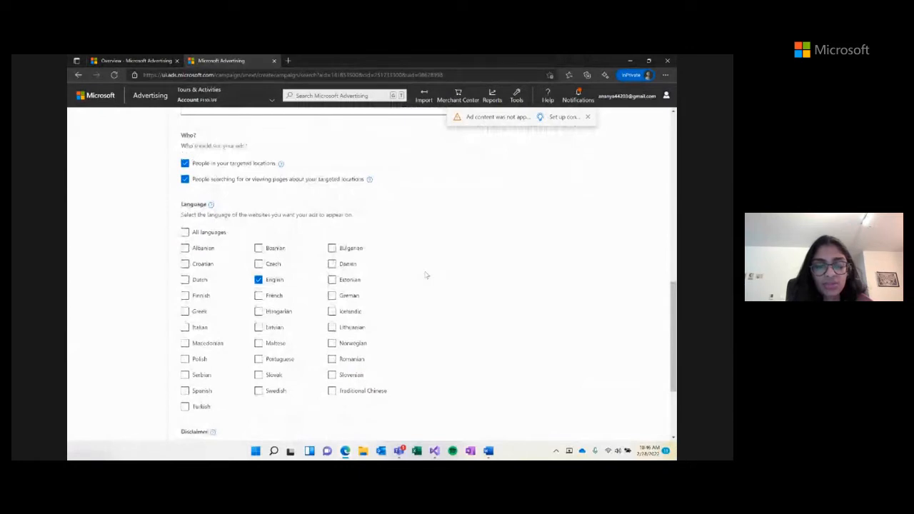
scroll(426, 275, down, 1)
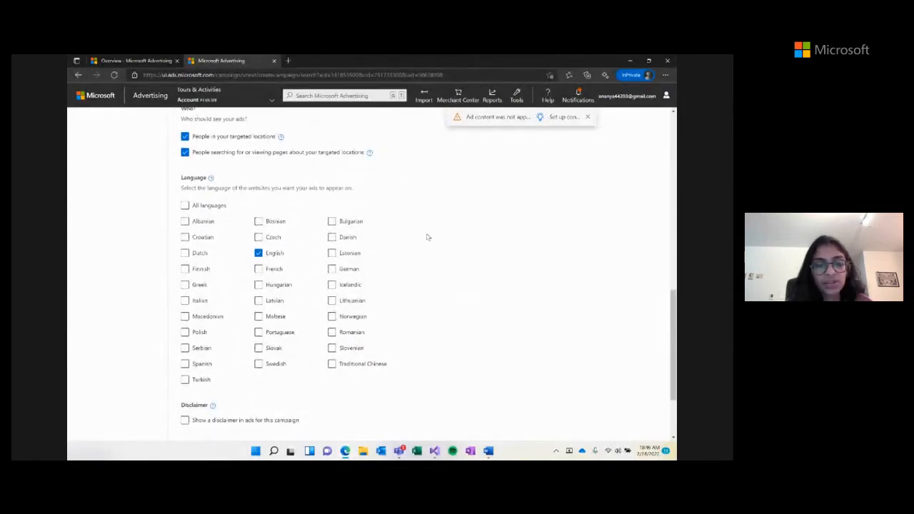
scroll(486, 245, down, 3)
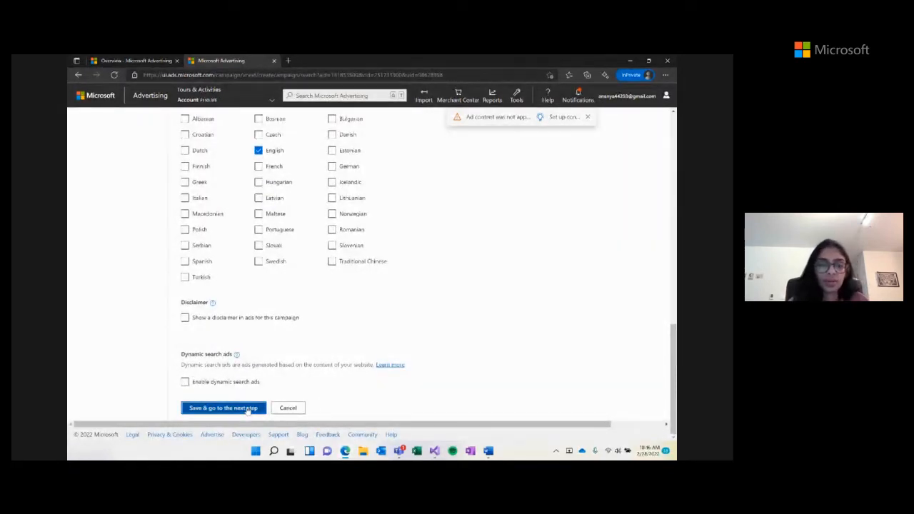
right_click(248, 410)
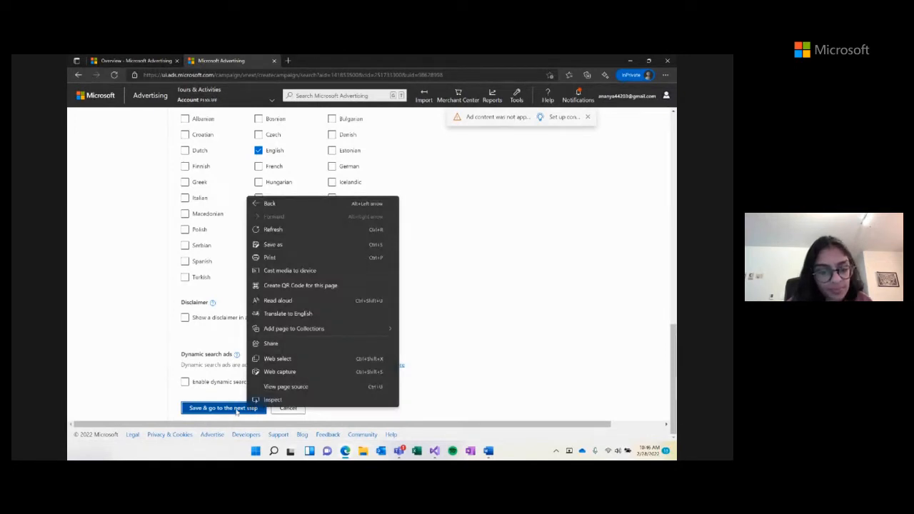
click(248, 410)
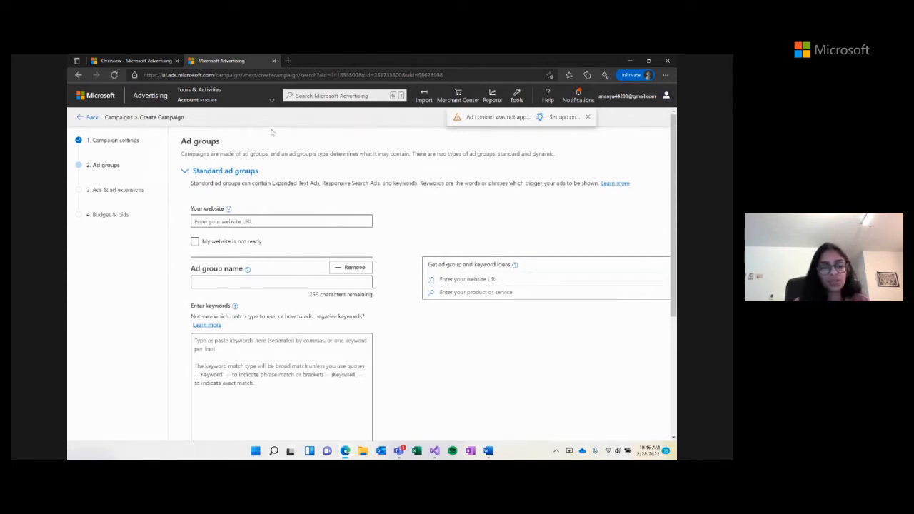
click(230, 222)
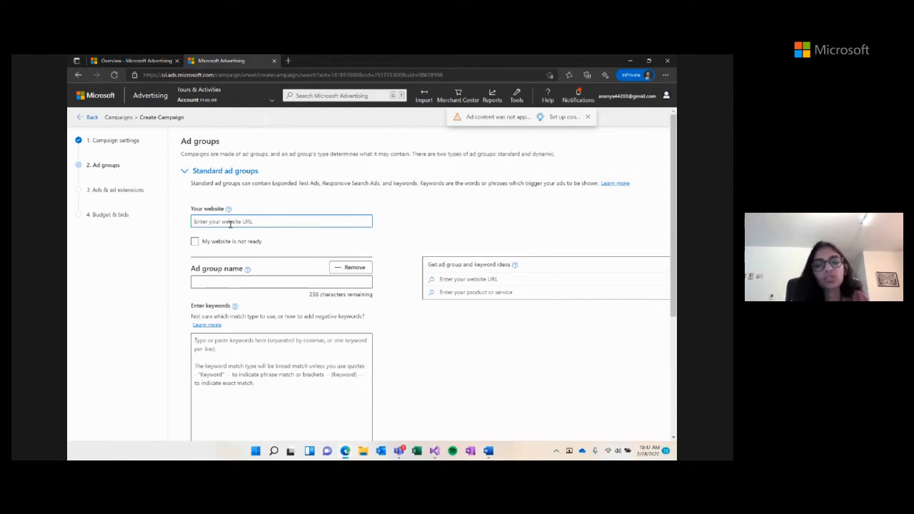
text(www.m)
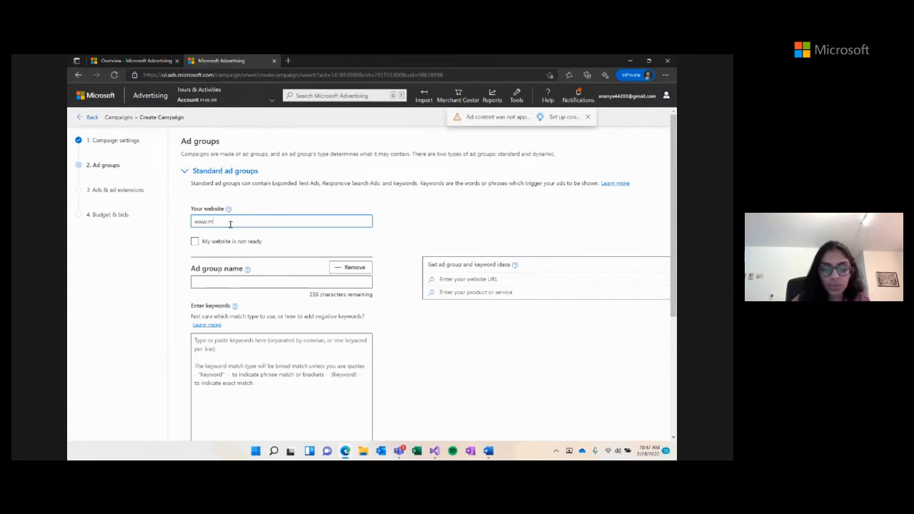
text(argstravel.com)
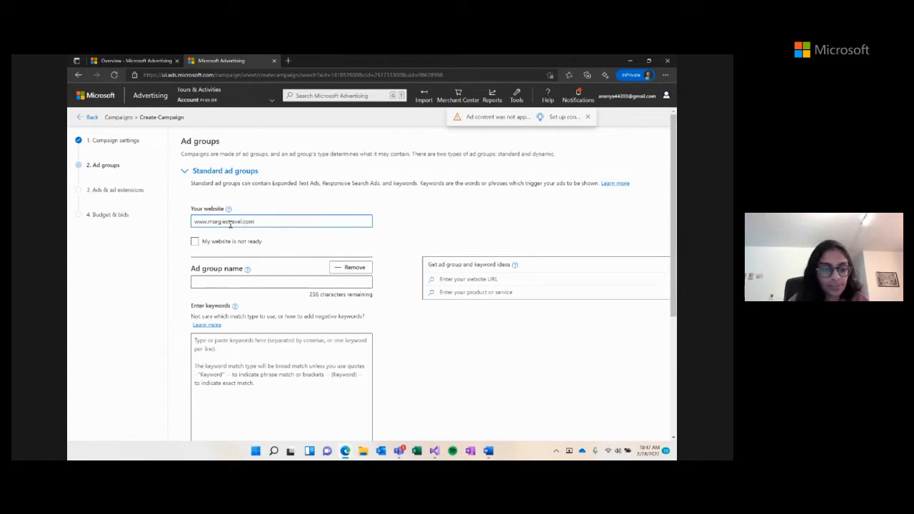
Name the standard ad group Tours
scroll(260, 261, down, 1)
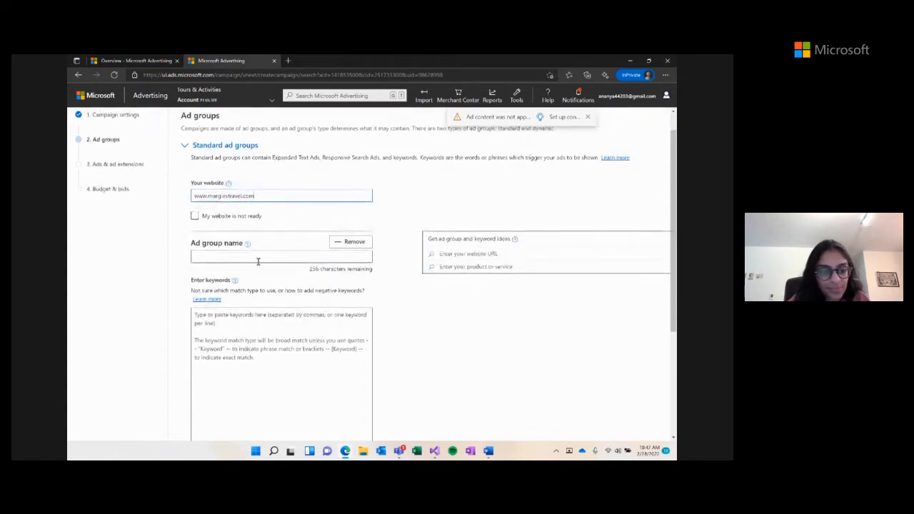
scroll(259, 262, down, 2)
click(242, 212)
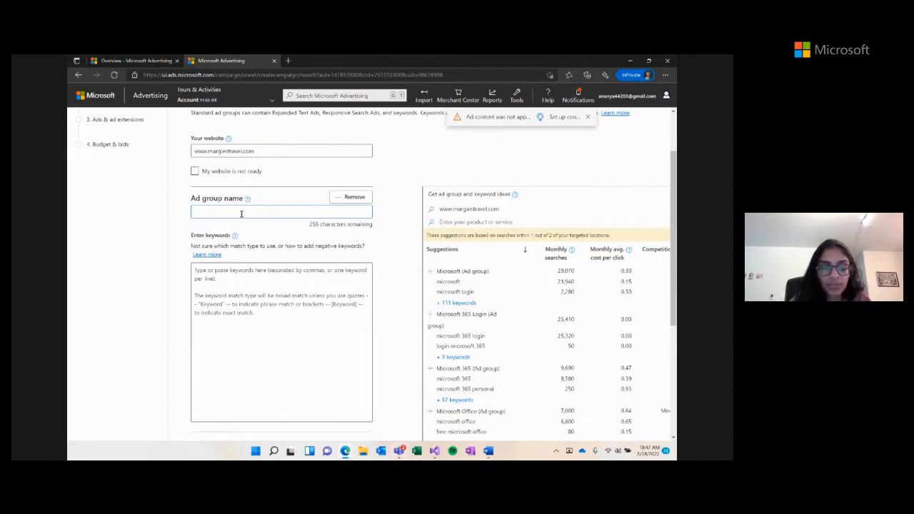
text(Tours)
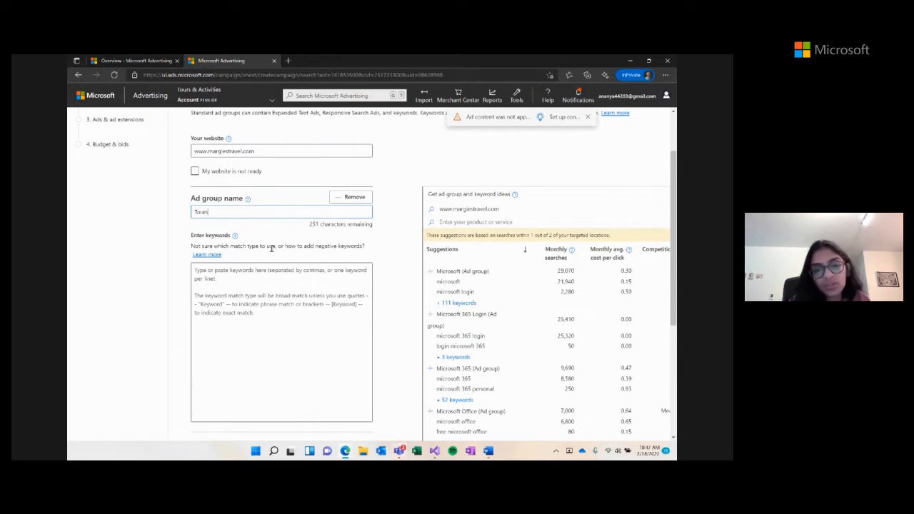
Add the keyword EMBD_Tours_Dest:ALL_Category:ALL to the Tours ad group, then save and continue to the ads and extensions
scroll(271, 248, down, 1)
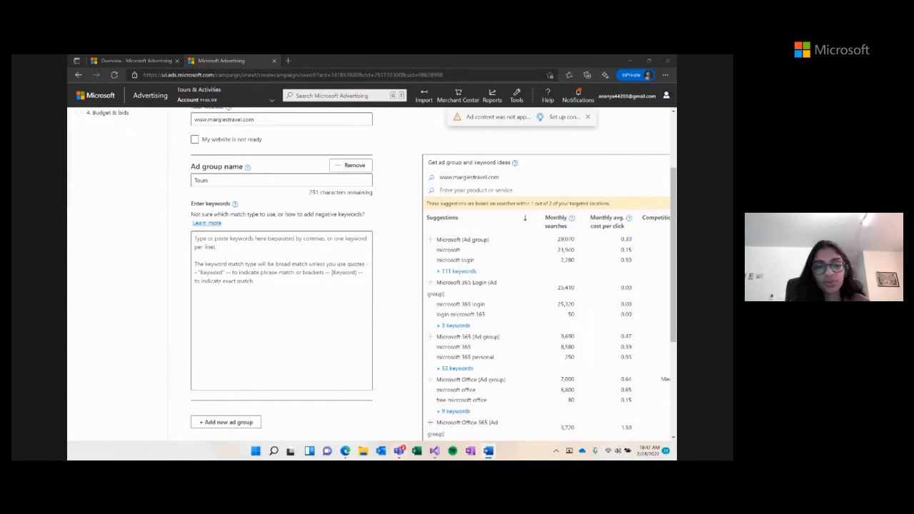
click(242, 238)
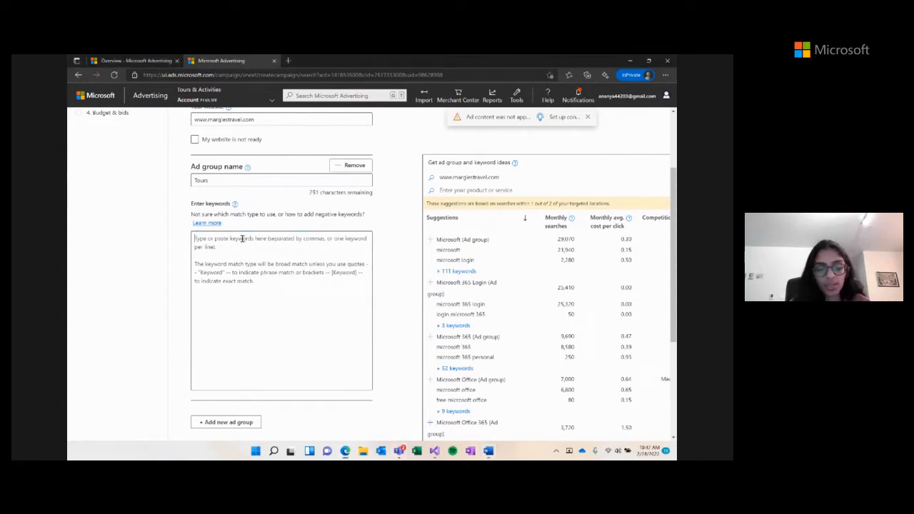
text(EMBD_Tours Dest:ALL Category:ALL)
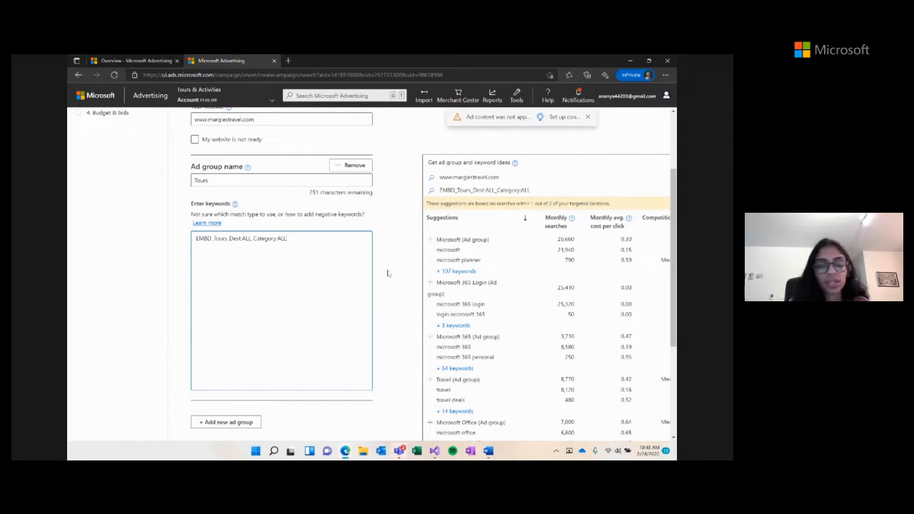
scroll(387, 274, down, 1)
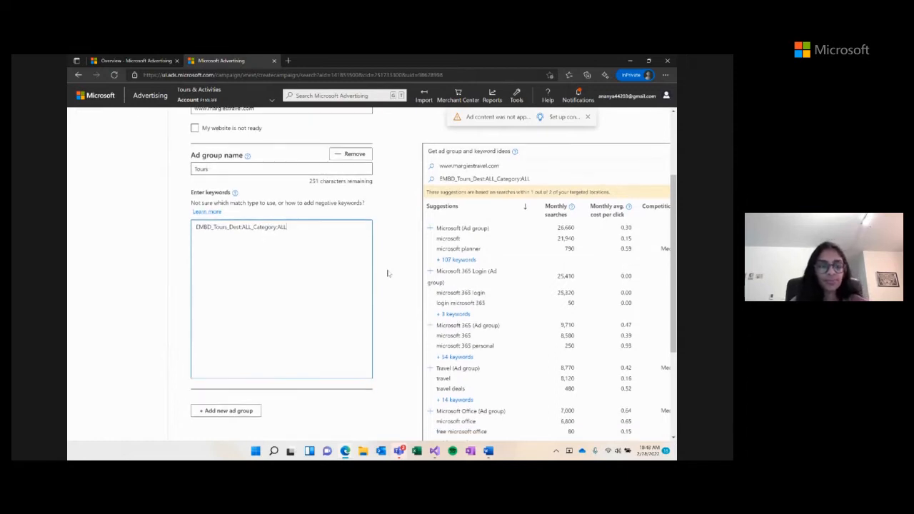
scroll(388, 274, down, 3)
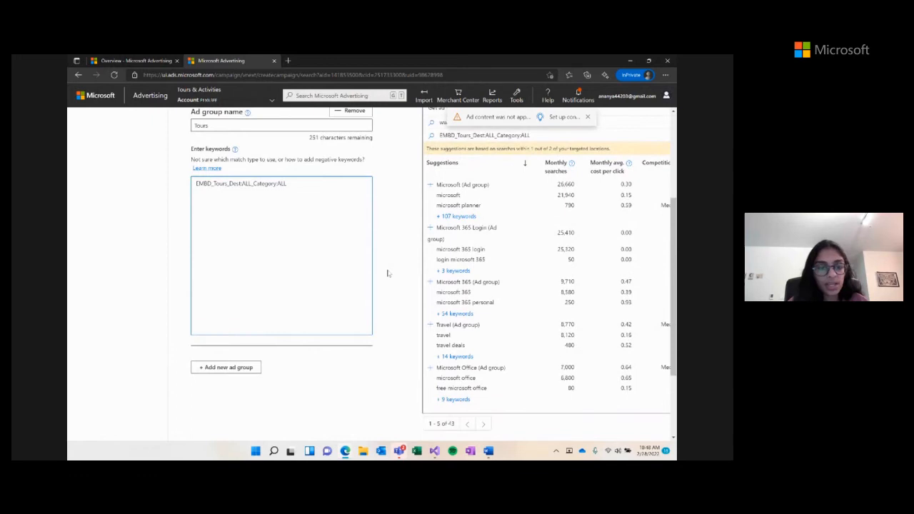
scroll(387, 274, down, 5)
scroll(388, 274, up, 5)
scroll(387, 273, down, 5)
click(247, 409)
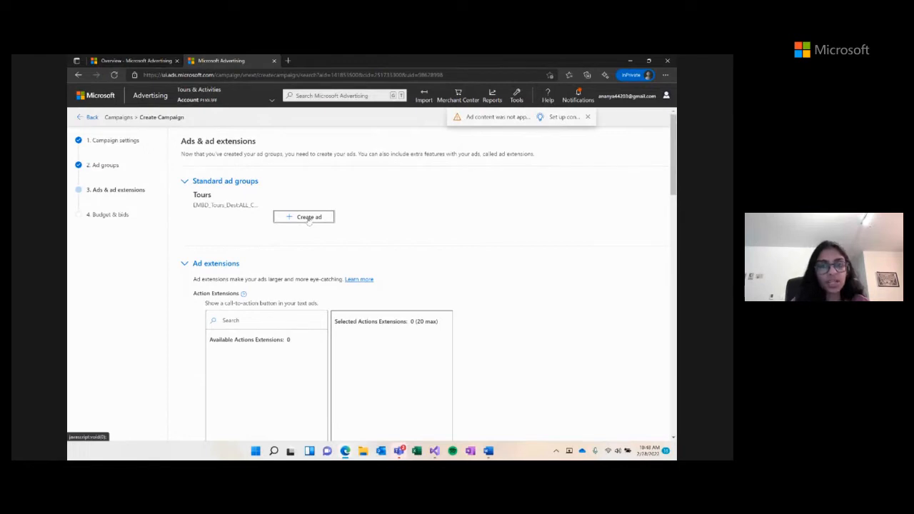
click(309, 219)
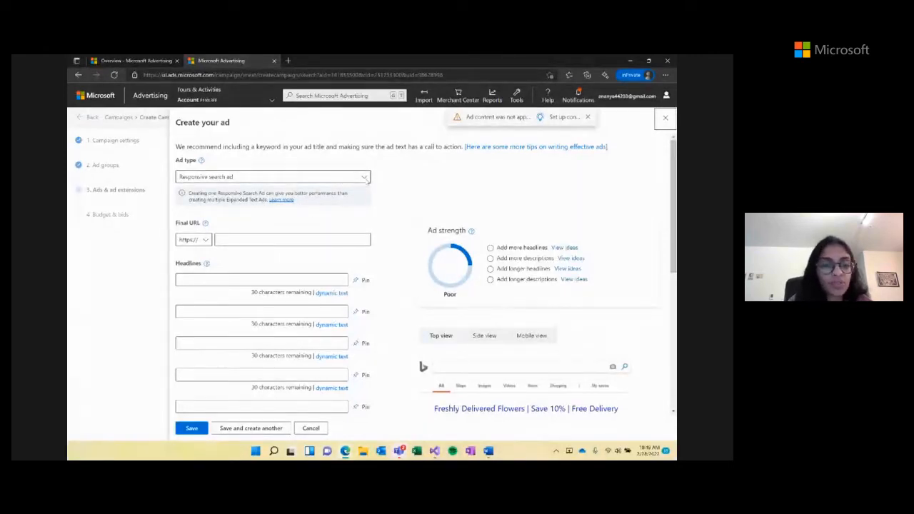
click(366, 179)
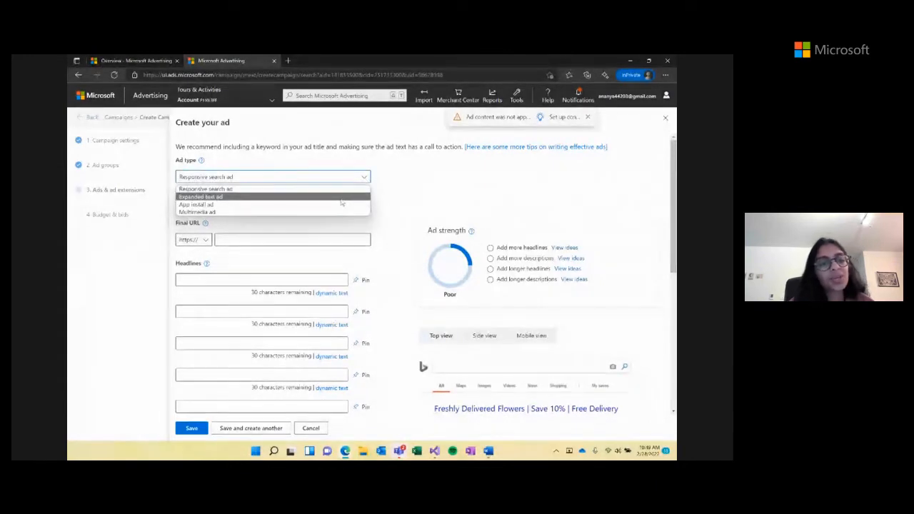
click(342, 199)
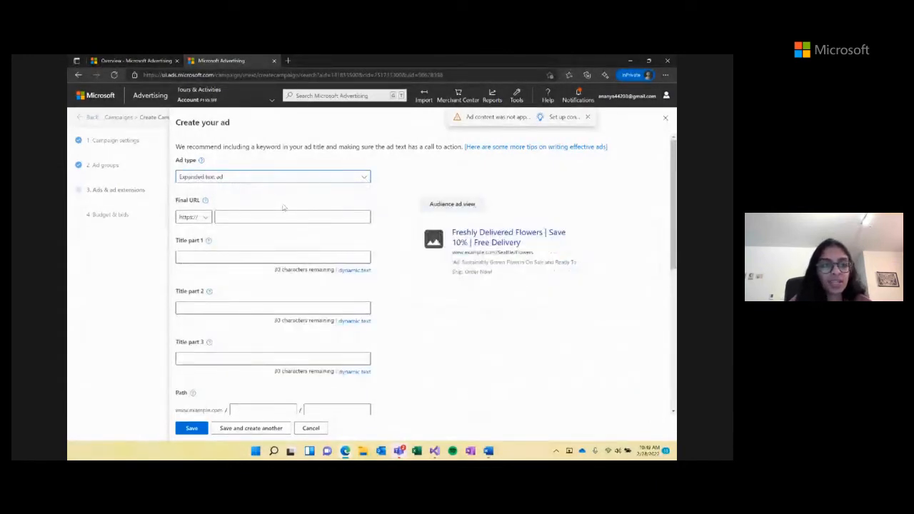
click(270, 206)
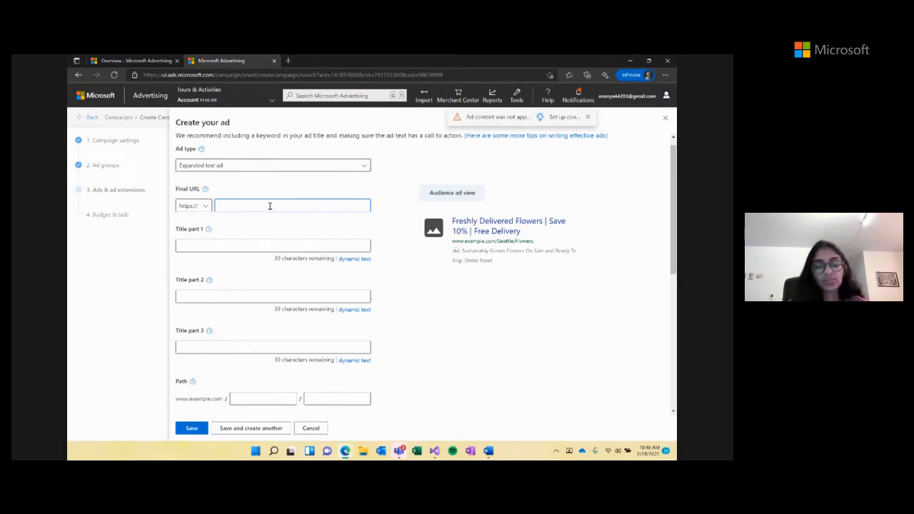
text(www.margiestravel.com)
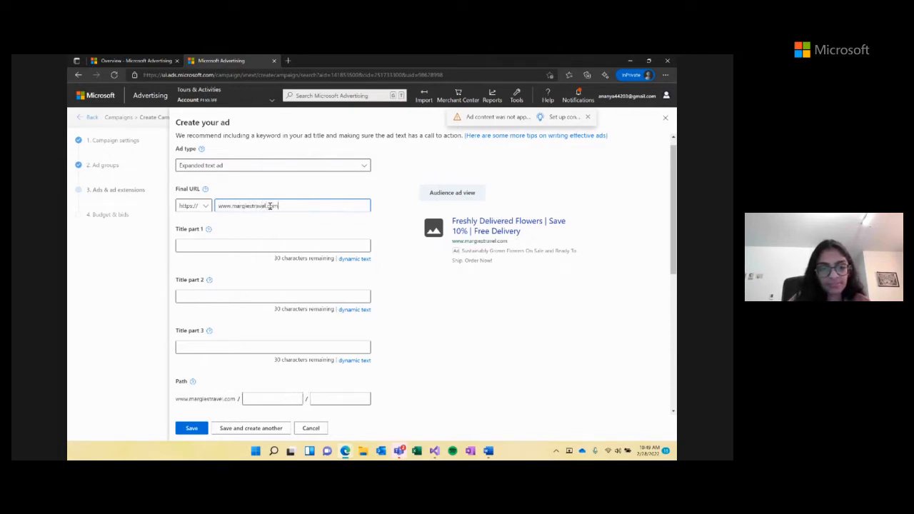
Enter "test" for each of the ad's three title parts
scroll(243, 243, down, 1)
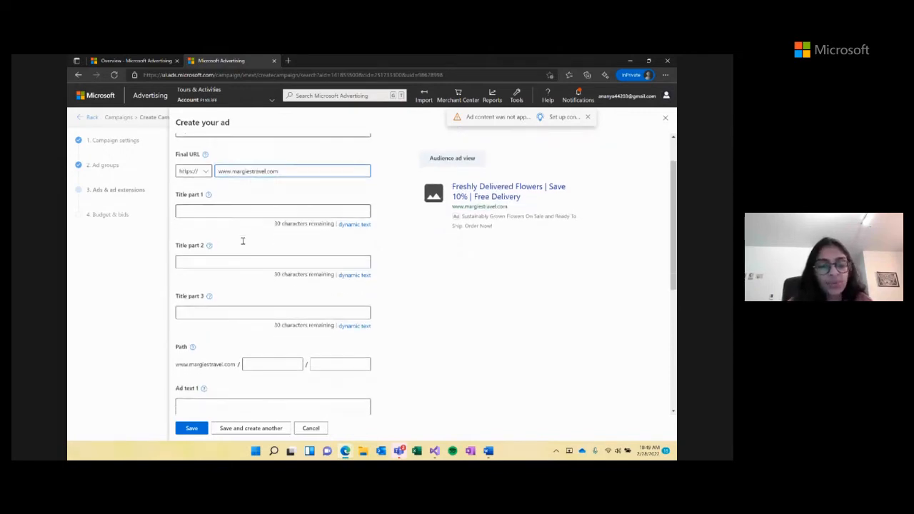
click(216, 212)
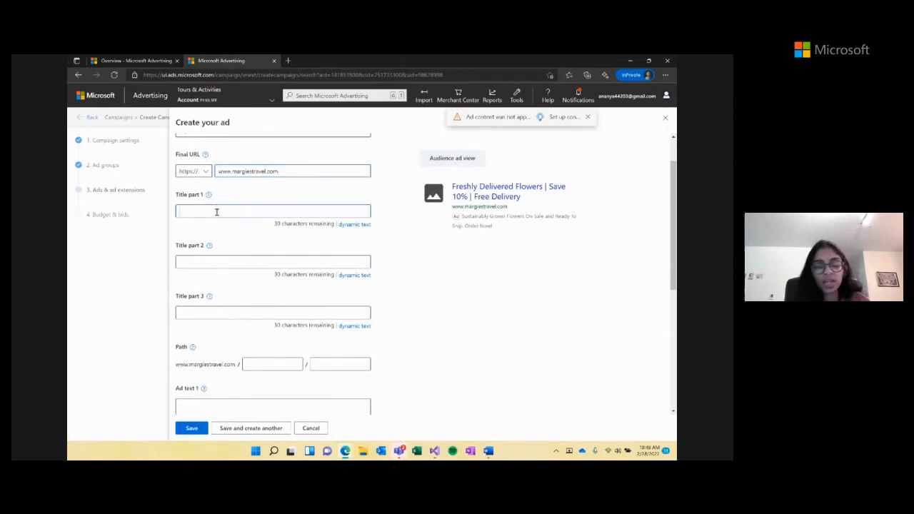
text(test)
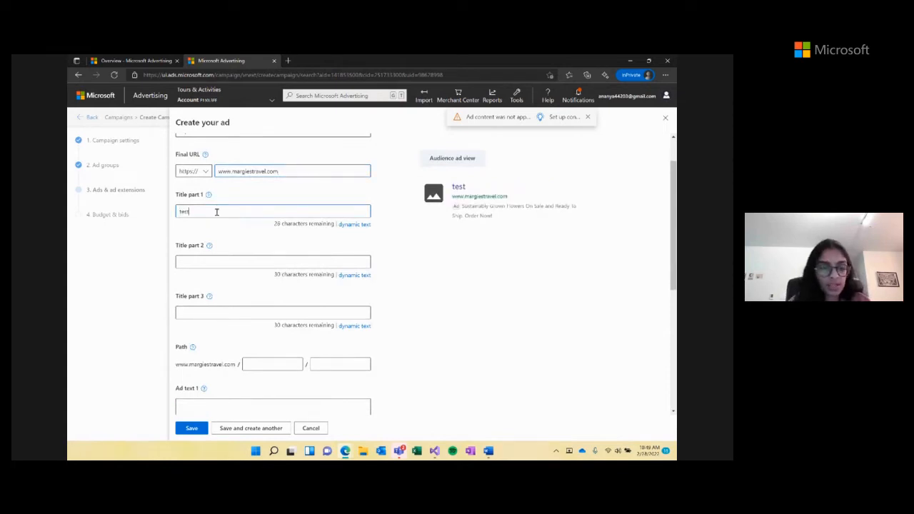
click(197, 264)
text(test)
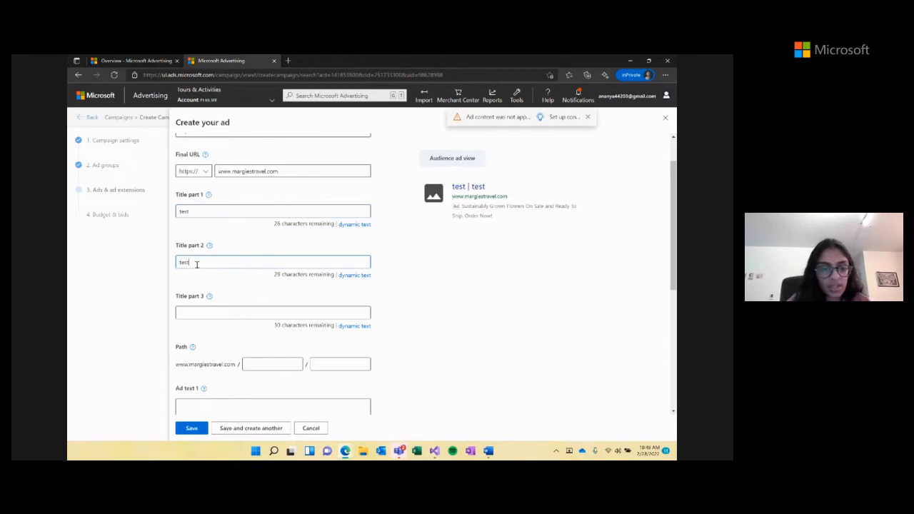
click(191, 312)
text(test)
Enter "test" for both ad texts and save the ad
scroll(202, 245, down, 3)
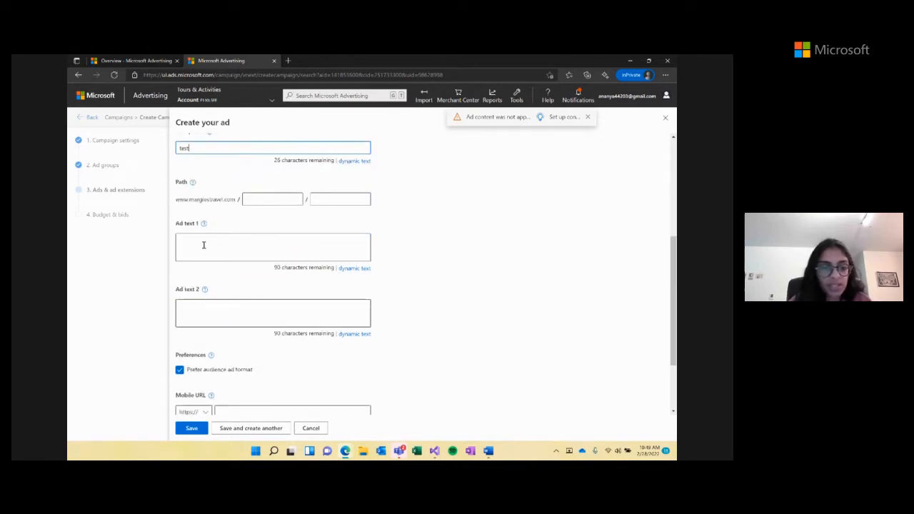
click(203, 244)
text(test)
click(200, 309)
text(test)
scroll(200, 309, down, 2)
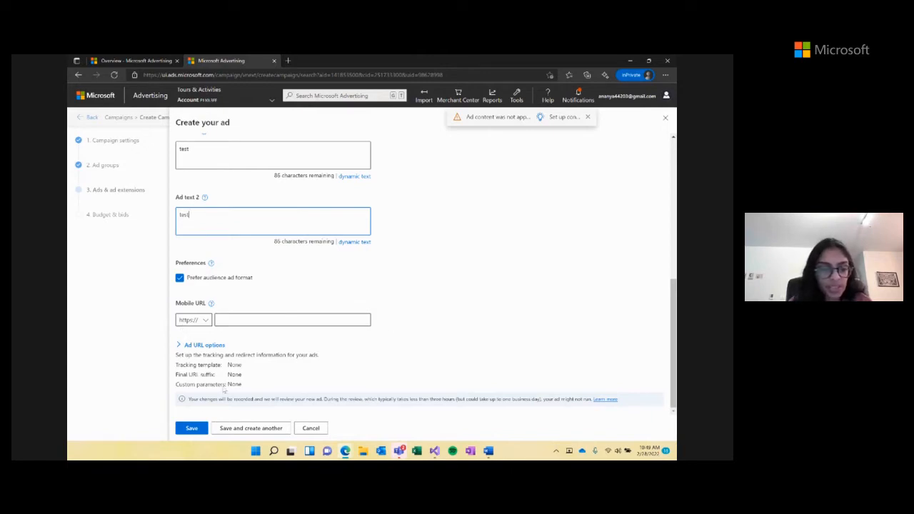
click(192, 428)
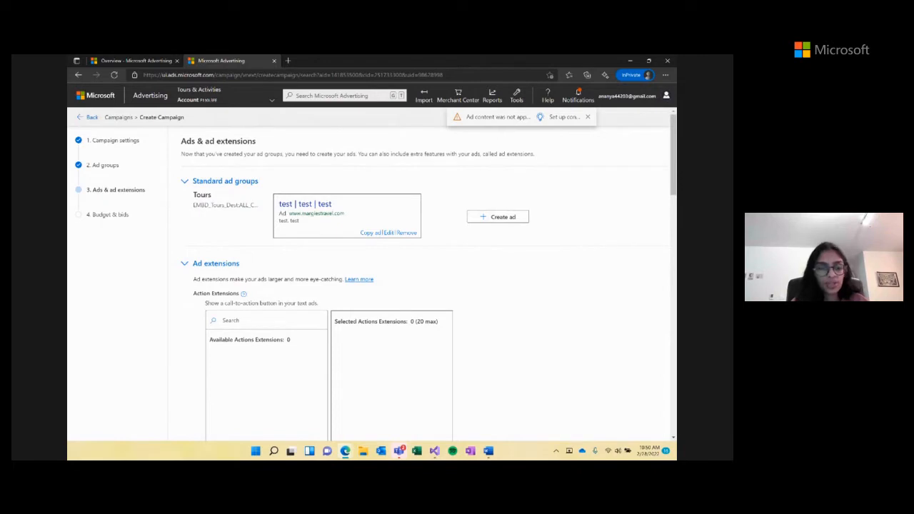
Leave the ad extensions empty, then save and continue to the budget and bids
scroll(475, 266, down, 3)
scroll(476, 267, down, 10)
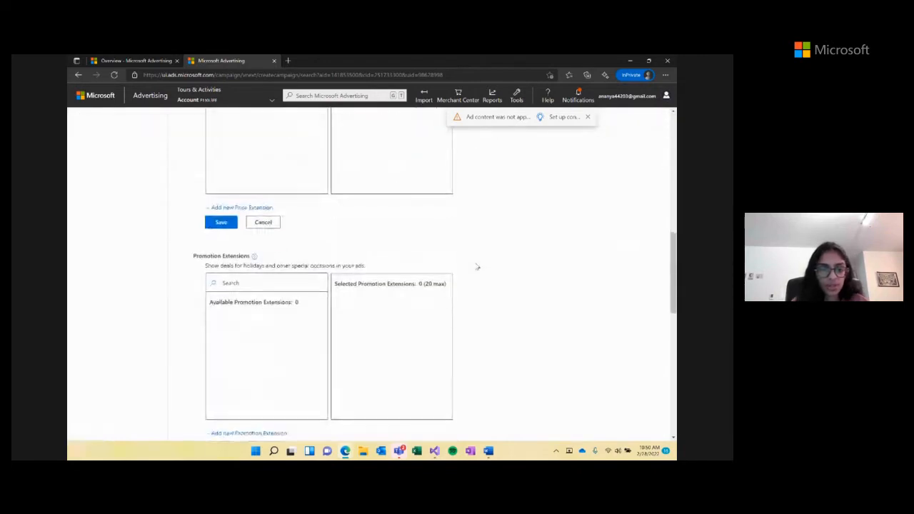
scroll(477, 267, down, 2)
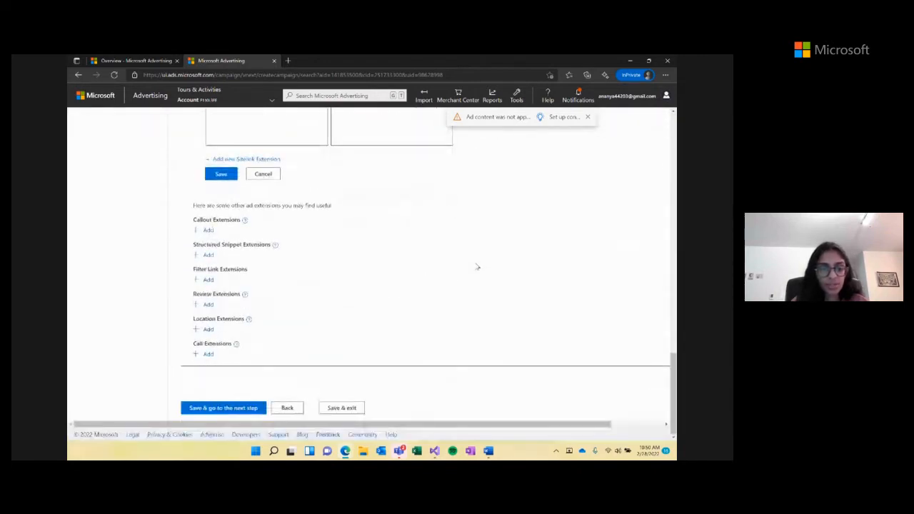
click(229, 410)
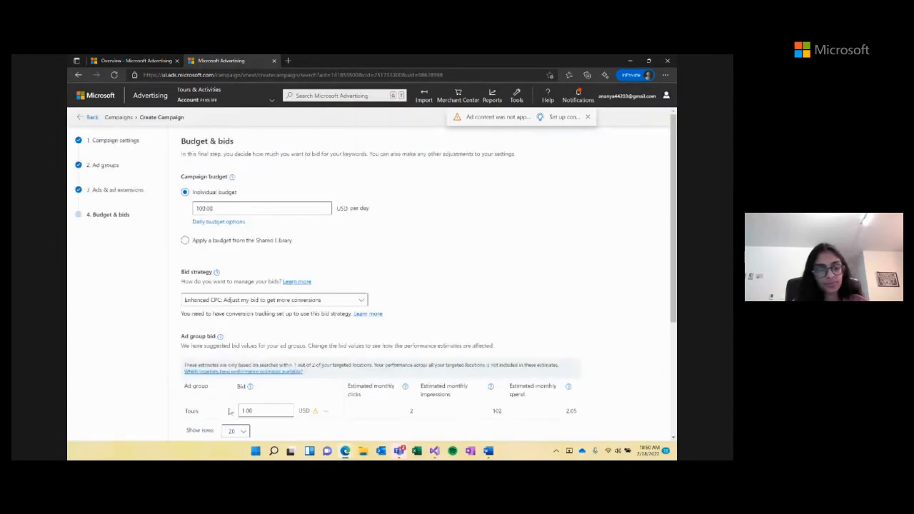
Review the campaign budget, bid strategy and Tours ad group bid, then save the campaign
scroll(263, 292, down, 1)
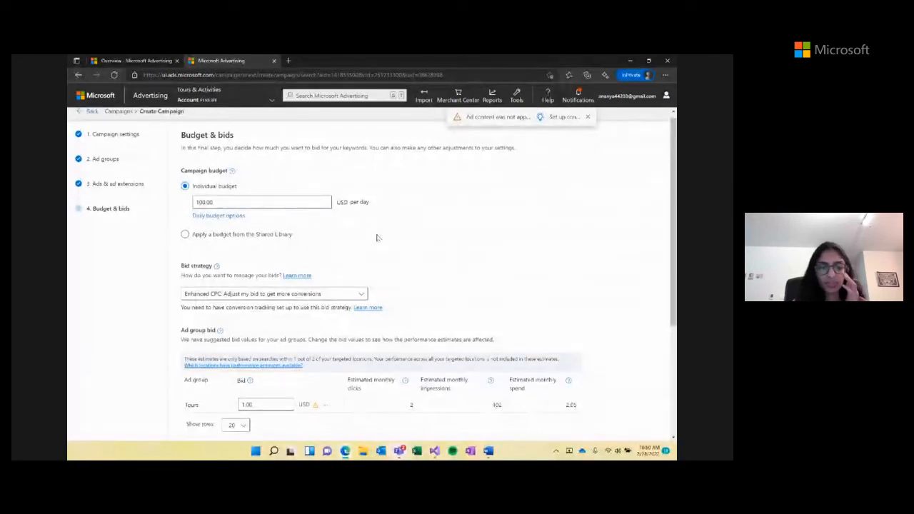
scroll(377, 237, down, 2)
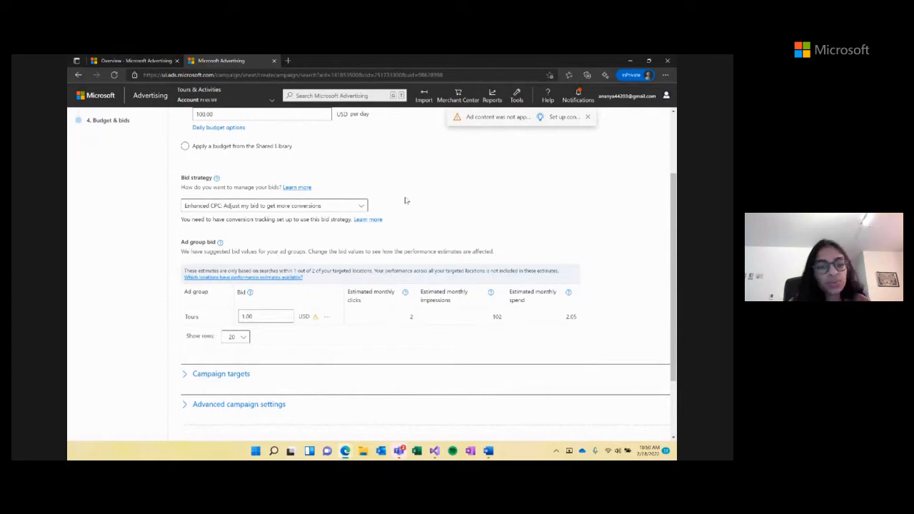
scroll(405, 200, down, 1)
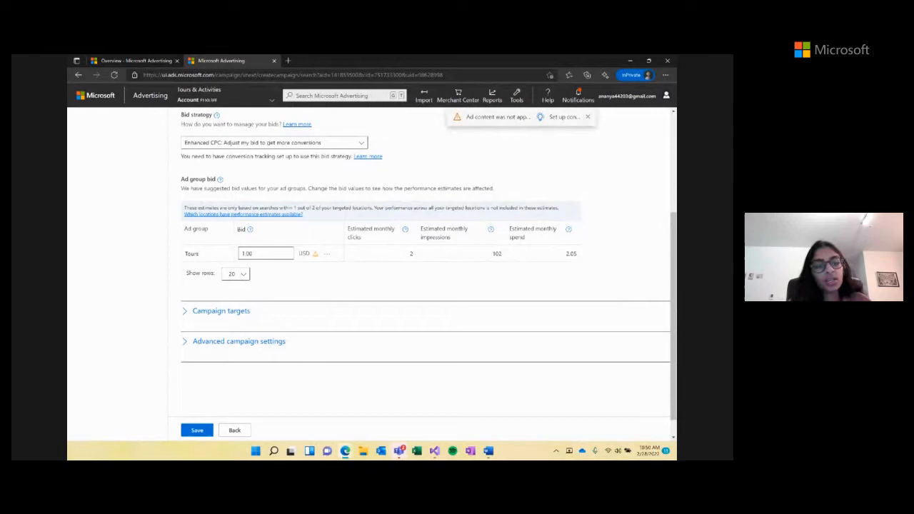
click(275, 255)
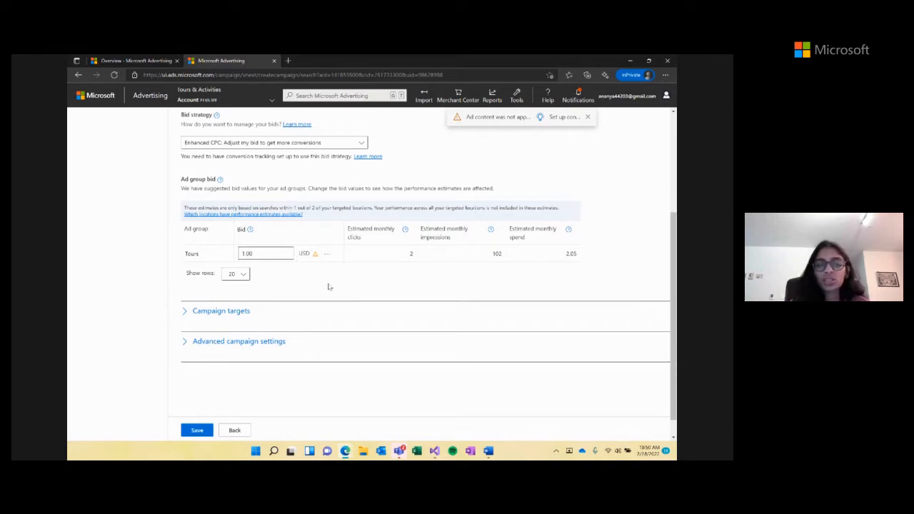
scroll(329, 287, down, 1)
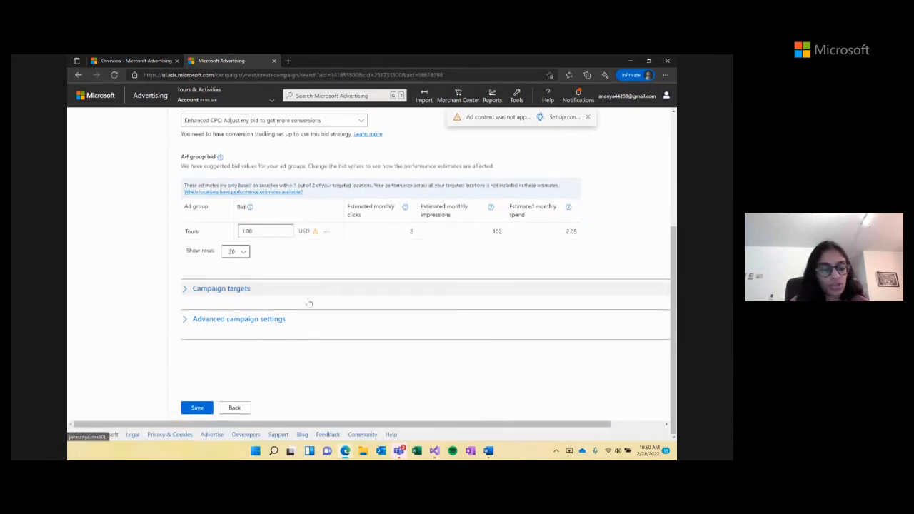
click(192, 410)
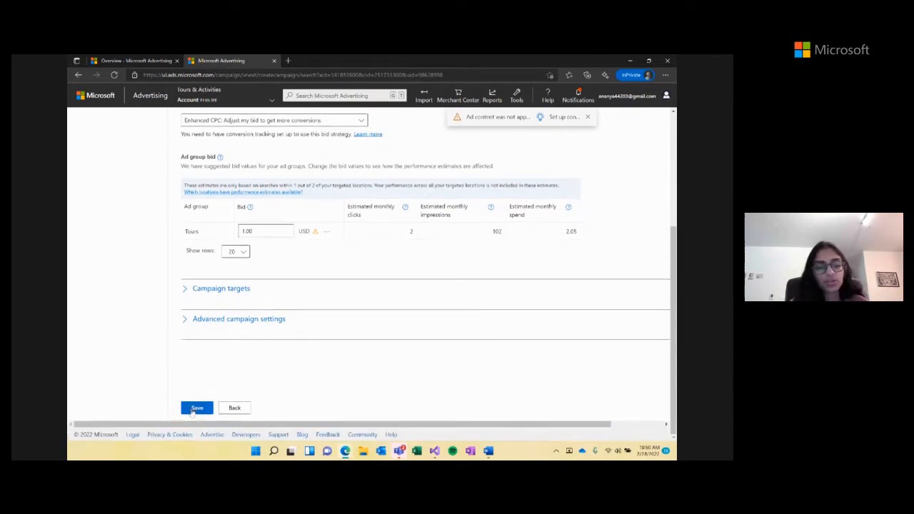
click(191, 410)
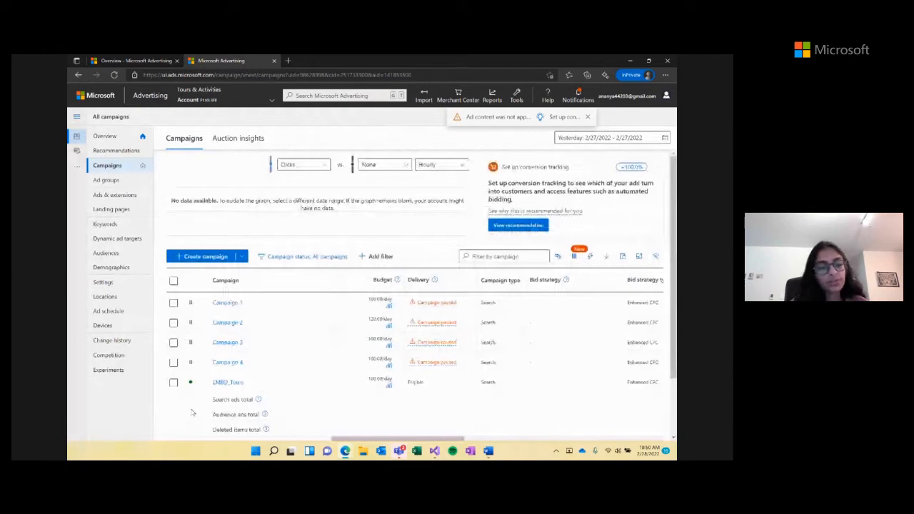
Open the EMBD_Tours campaign from the campaign list and view the keywords of its Tours ad group
scroll(191, 412, down, 1)
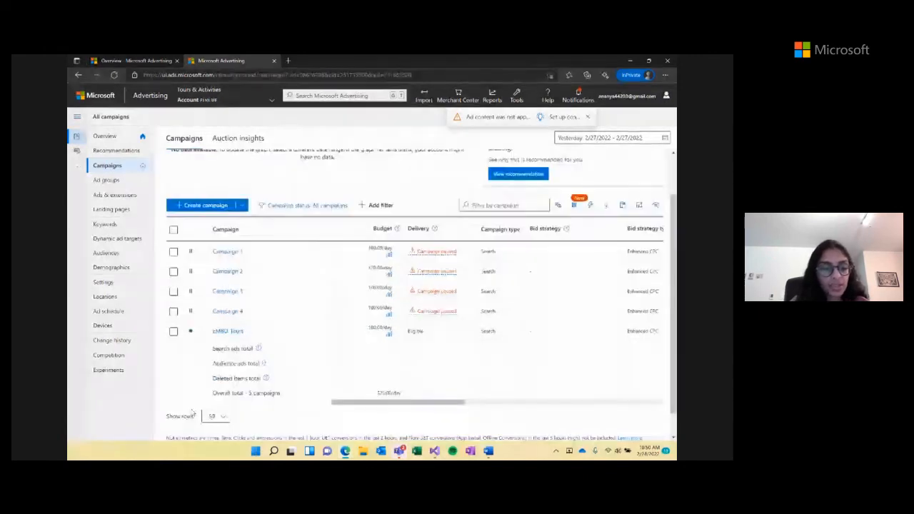
click(228, 332)
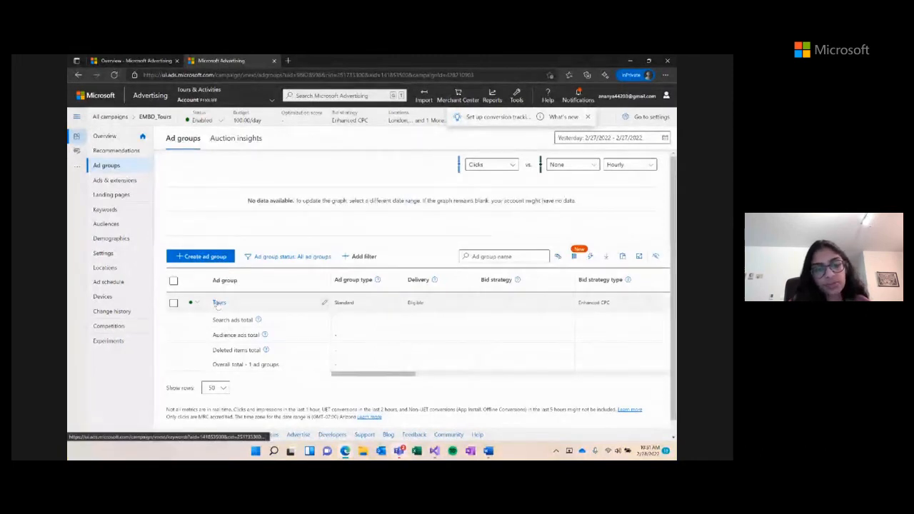
click(218, 303)
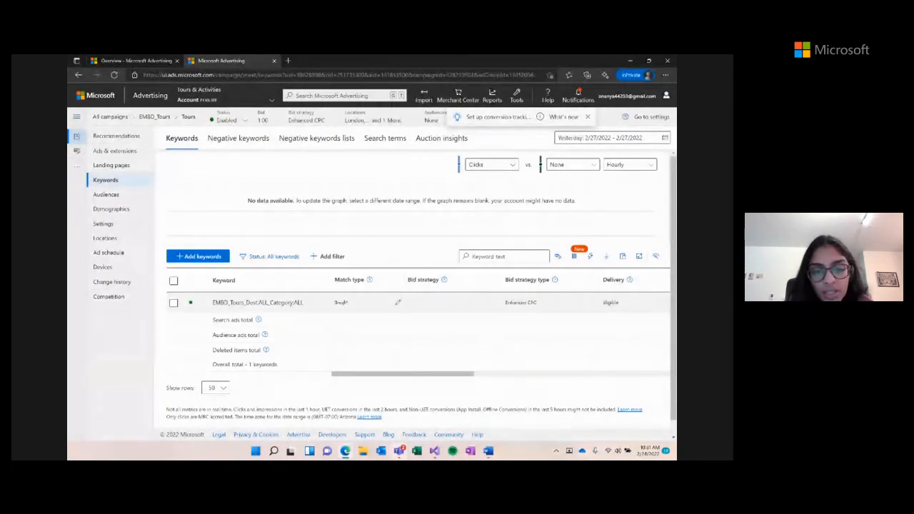
Change the match type of the Tours ad group's keyword to Exact and save it
right_click(398, 304)
click(398, 305)
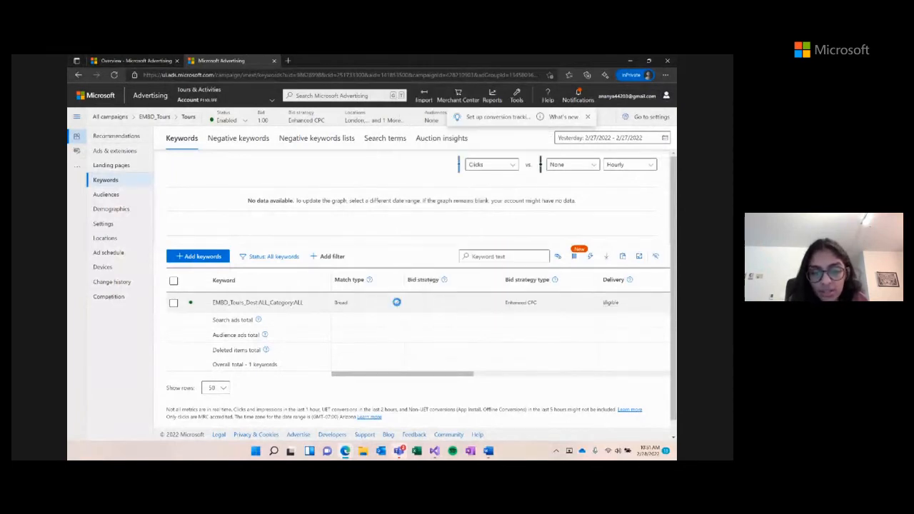
click(379, 317)
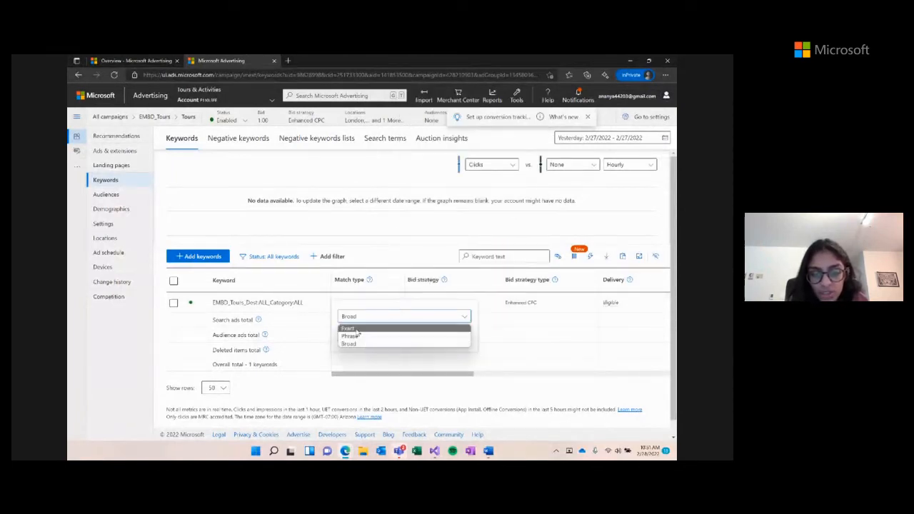
click(356, 335)
click(353, 337)
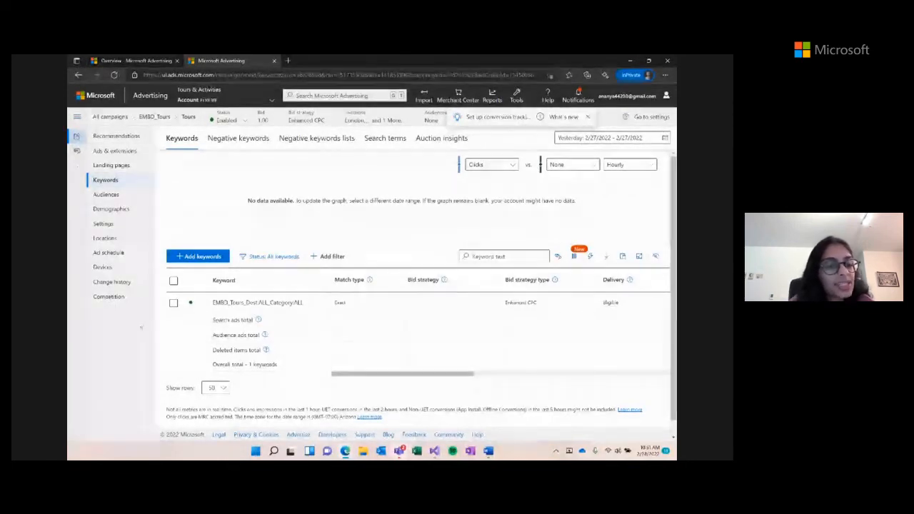
Open the campaign settings of EMBD_Tours and locate its other settings for audience ads
click(138, 229)
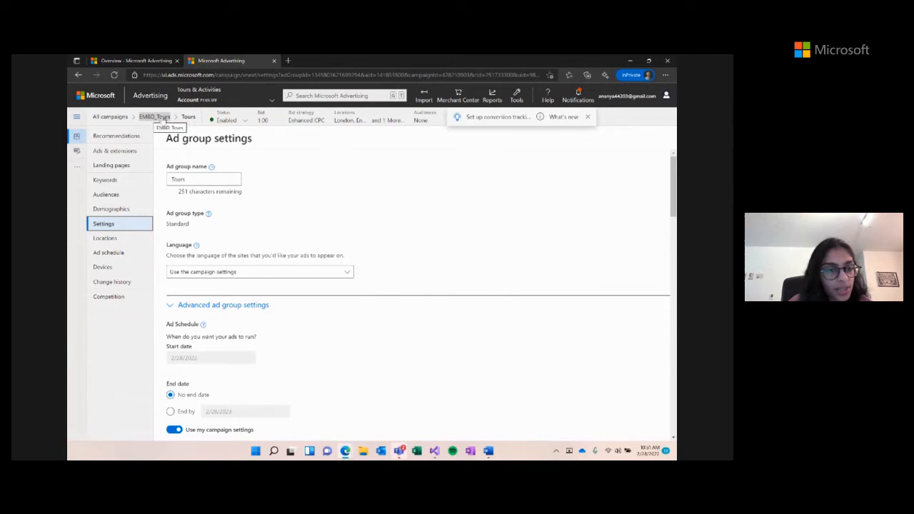
click(162, 117)
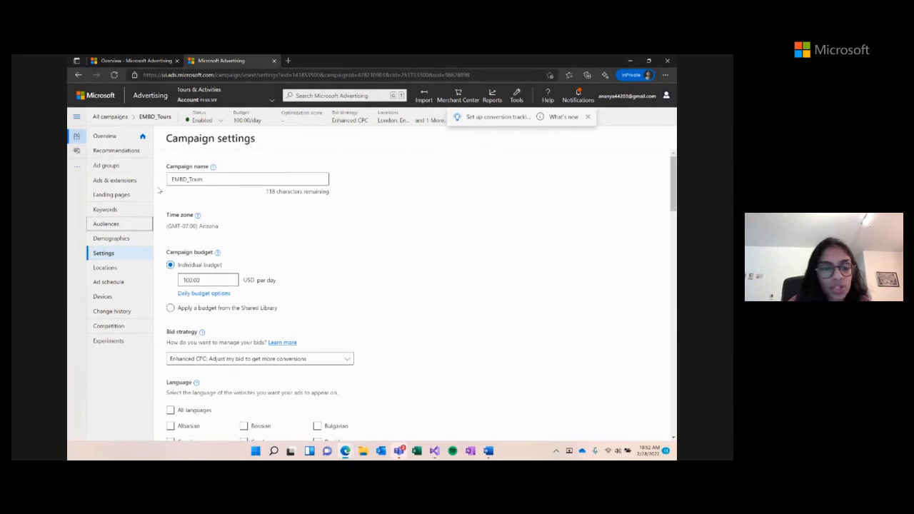
scroll(392, 282, down, 3)
scroll(392, 281, down, 3)
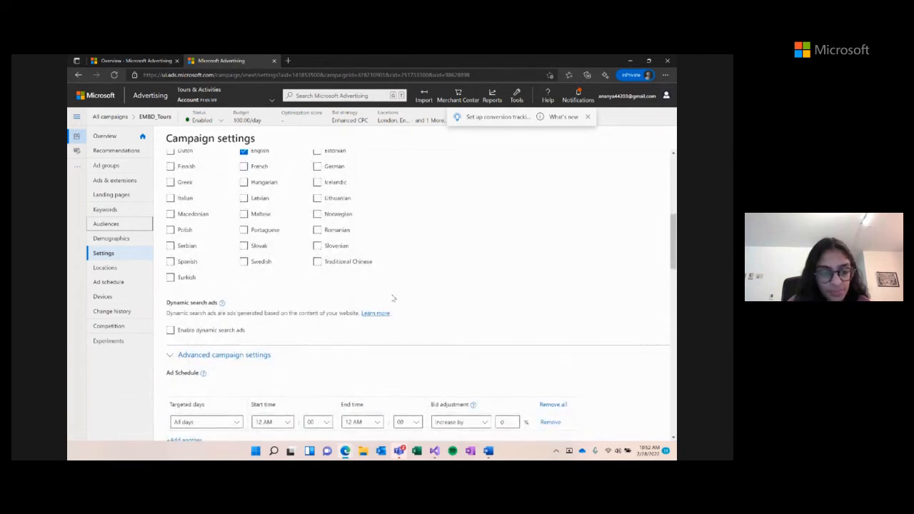
scroll(392, 281, down, 10)
scroll(392, 298, down, 3)
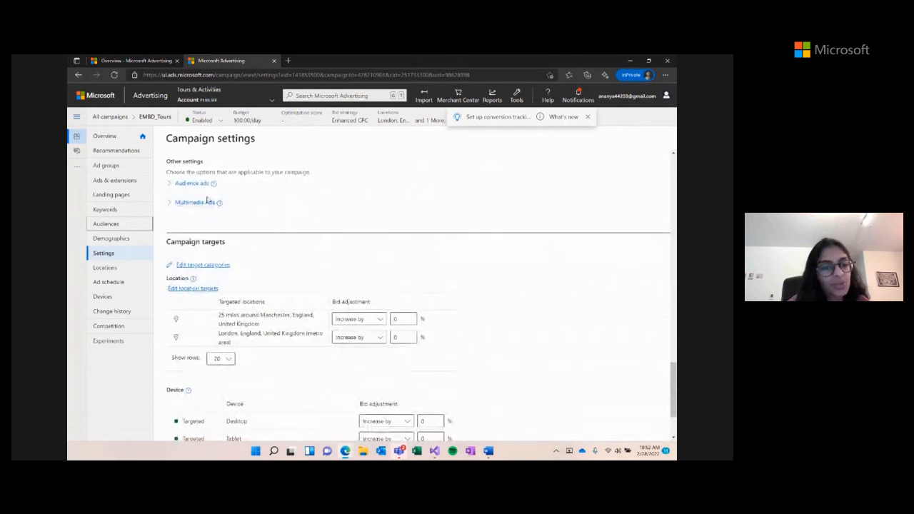
Set the Audience Ads bid adjustment to decrease by 100% and save the campaign settings
click(172, 184)
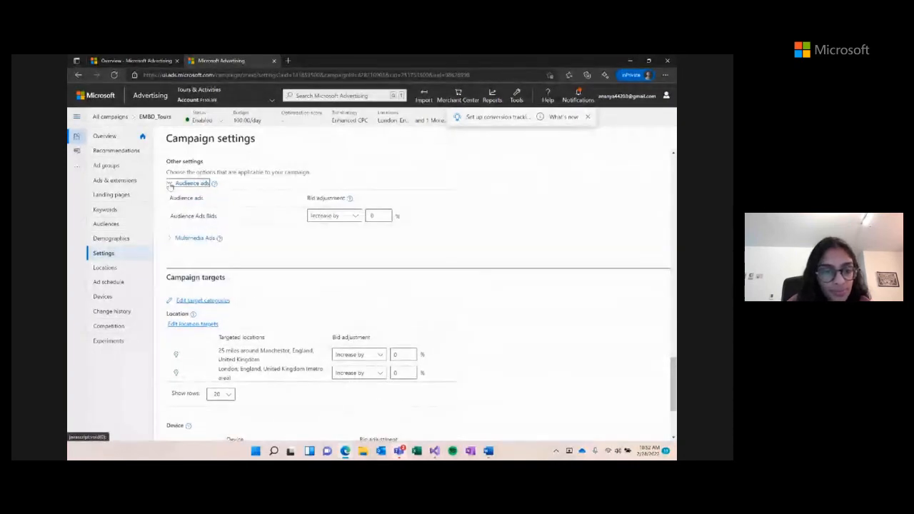
click(354, 216)
click(336, 234)
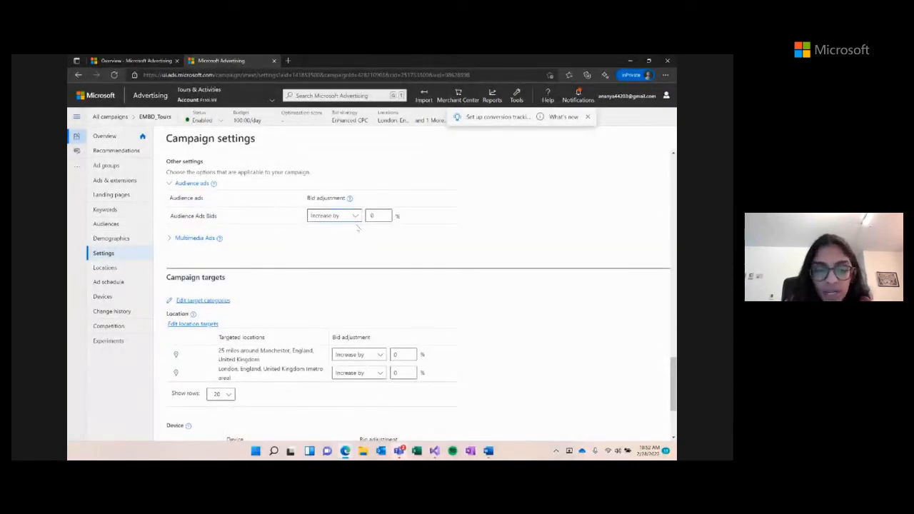
key(BackSpace)
text(100)
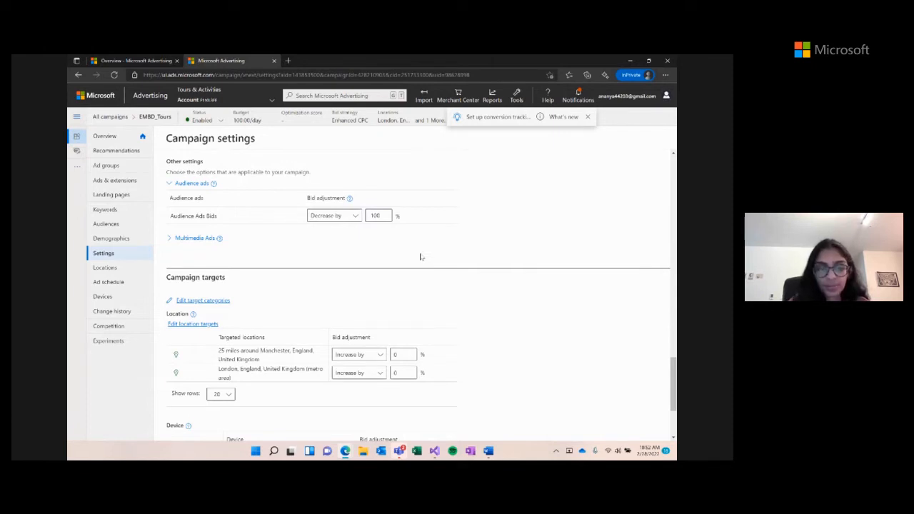
scroll(421, 257, down, 3)
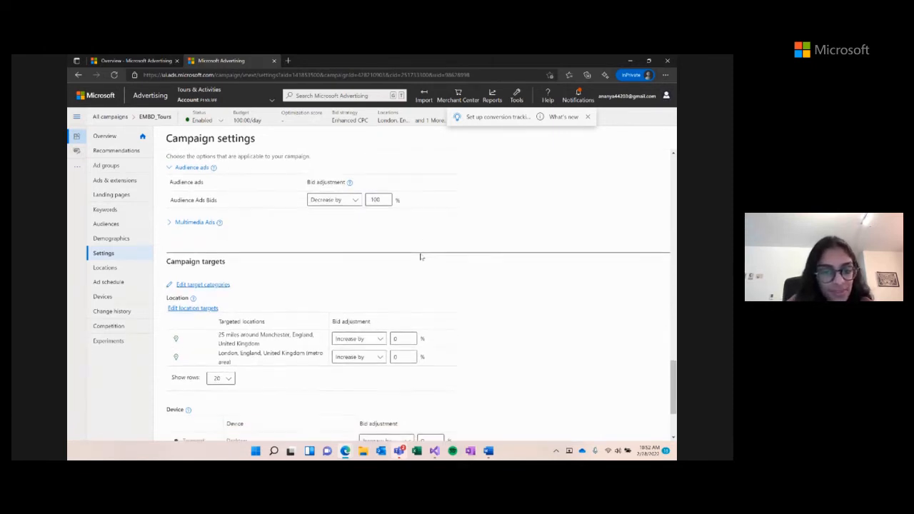
scroll(421, 257, down, 1)
click(183, 409)
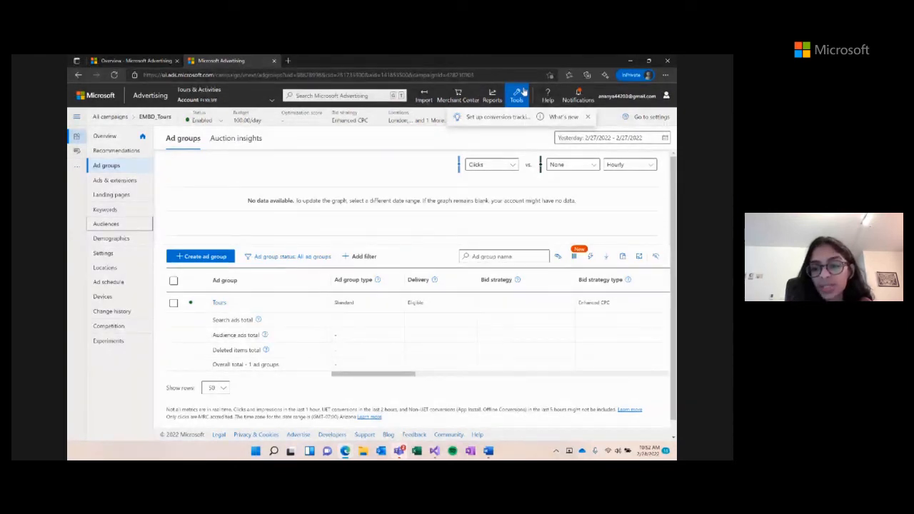
Open the dynamic data feeds in the business data and start uploading a tours and activities feed
click(524, 91)
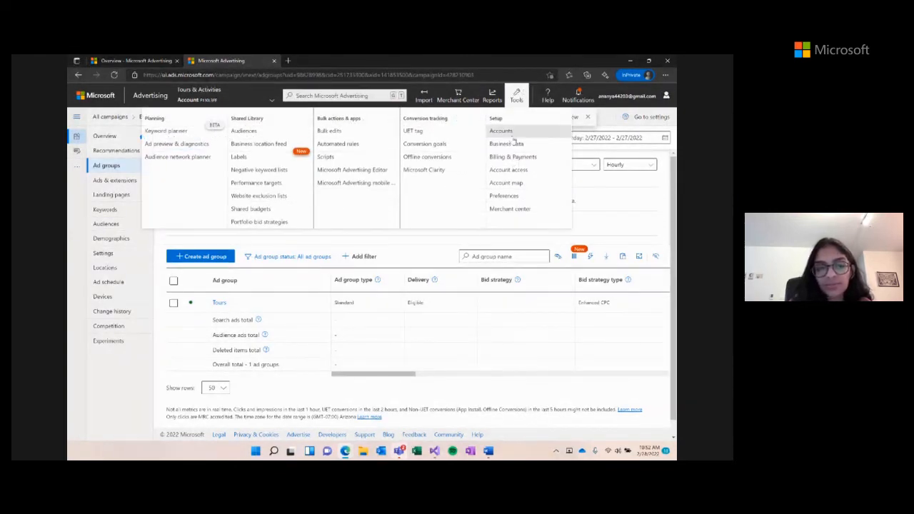
click(513, 143)
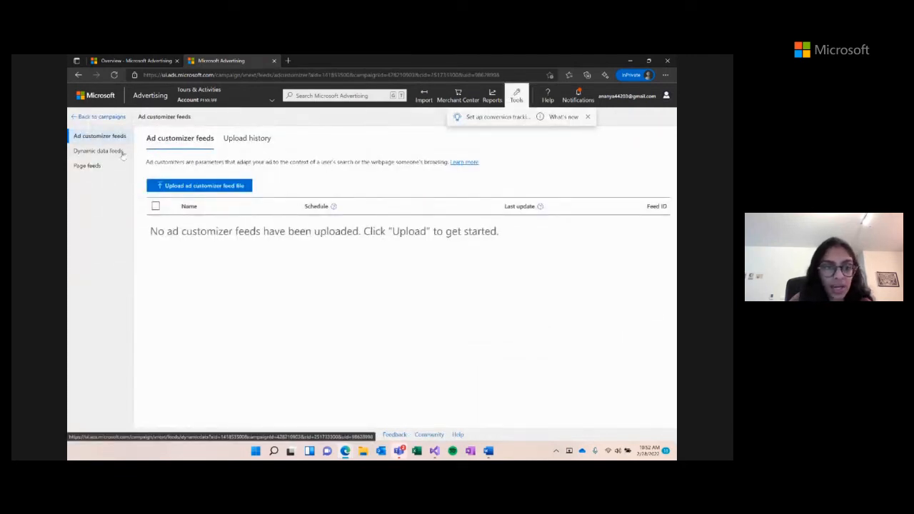
click(123, 152)
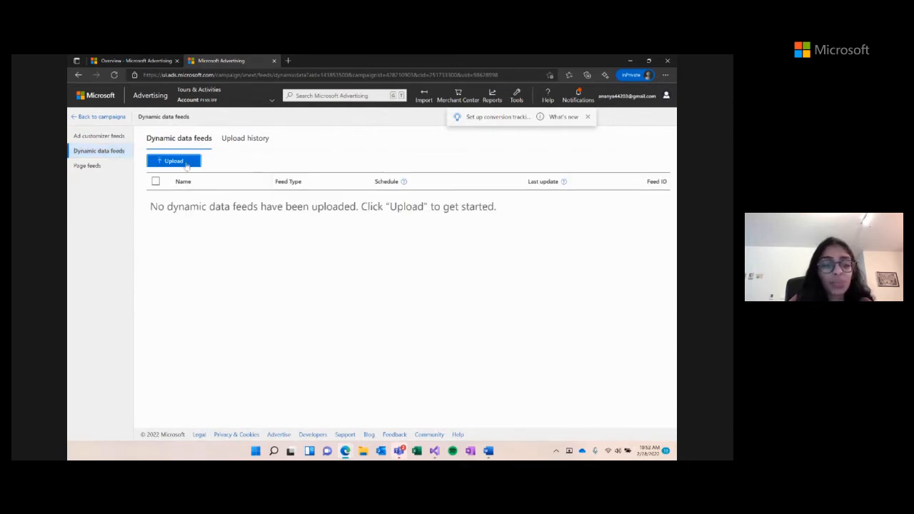
click(187, 164)
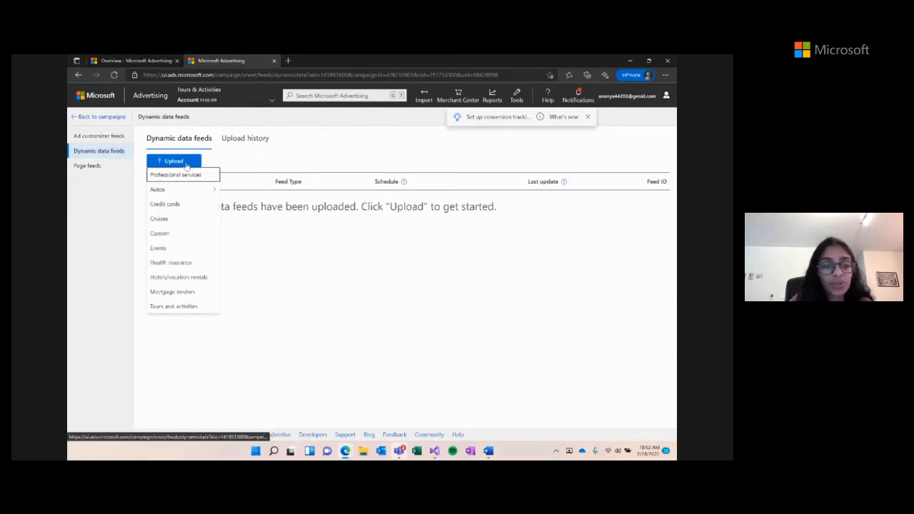
click(194, 307)
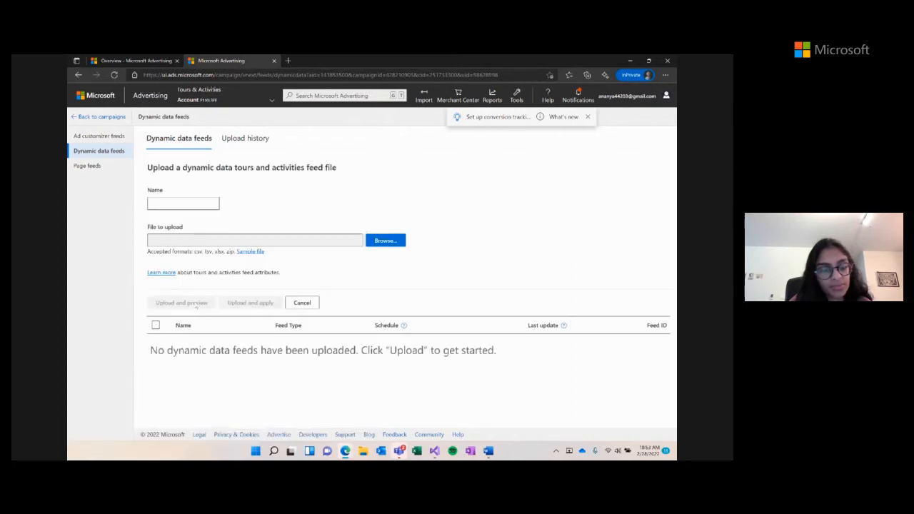
Name the tours and activities feed "Tours feed file"
click(198, 204)
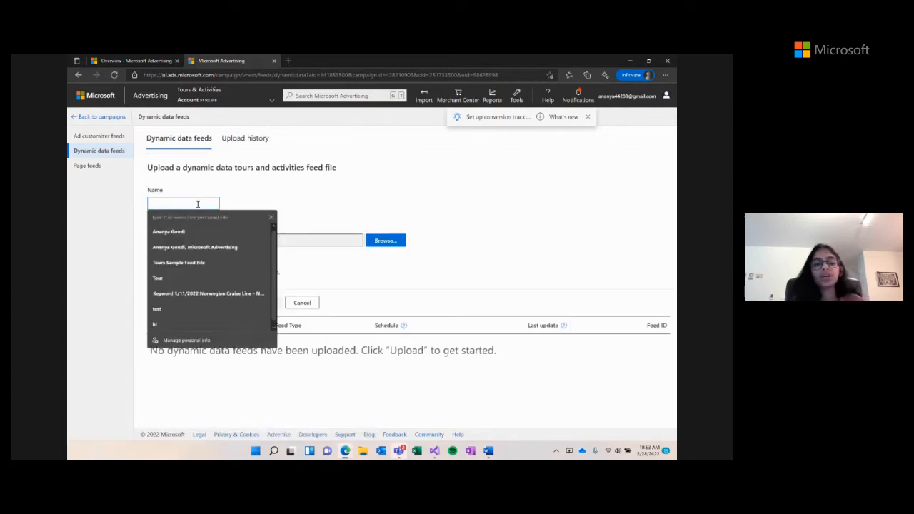
text(Tou)
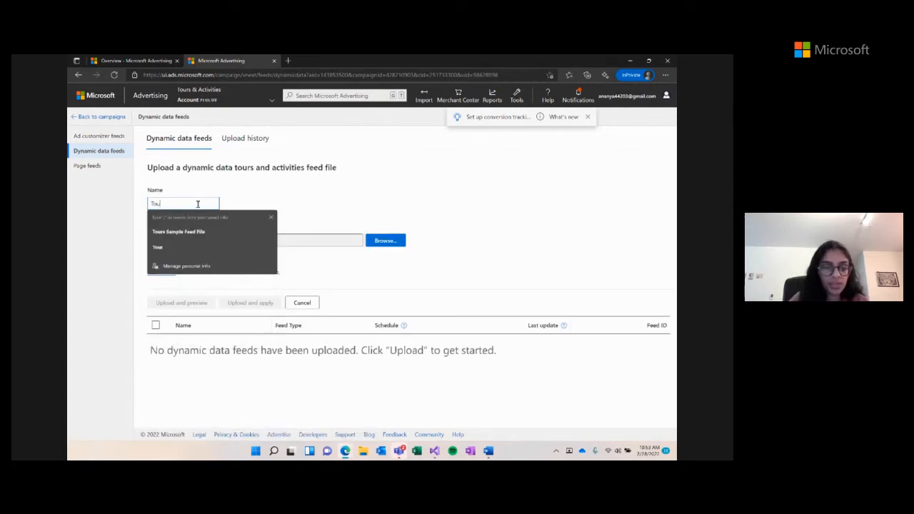
text(rsand)
key(BackSpace)
key(BackSpace)
key(BackSpace)
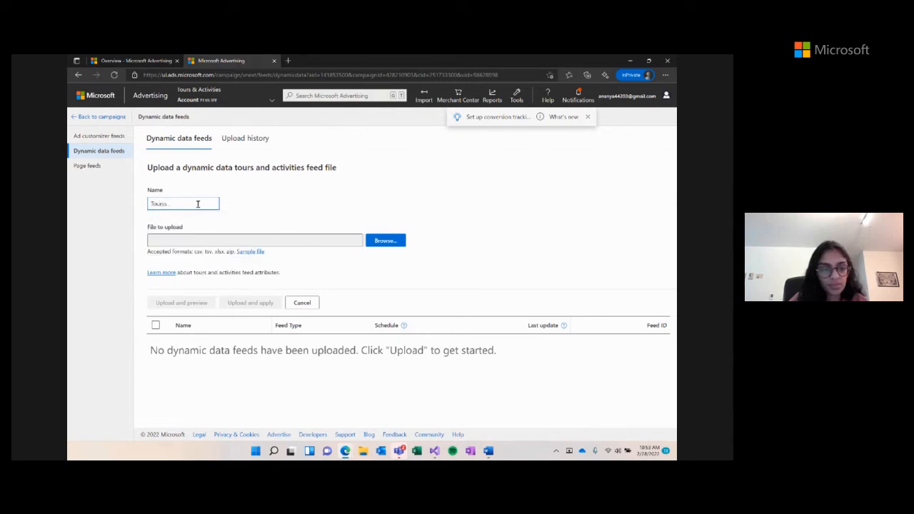
text(feed file)
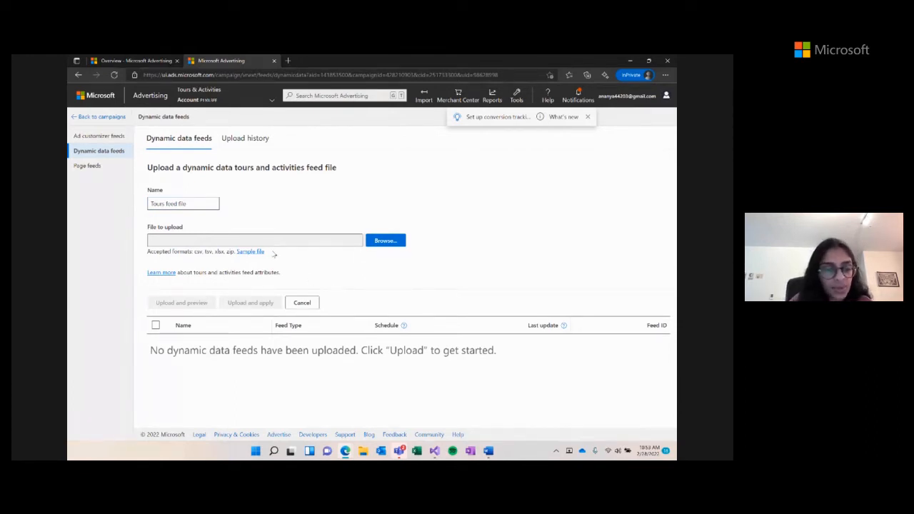
Download the sample file for the tours and activities feed and bring it up in Excel
click(250, 252)
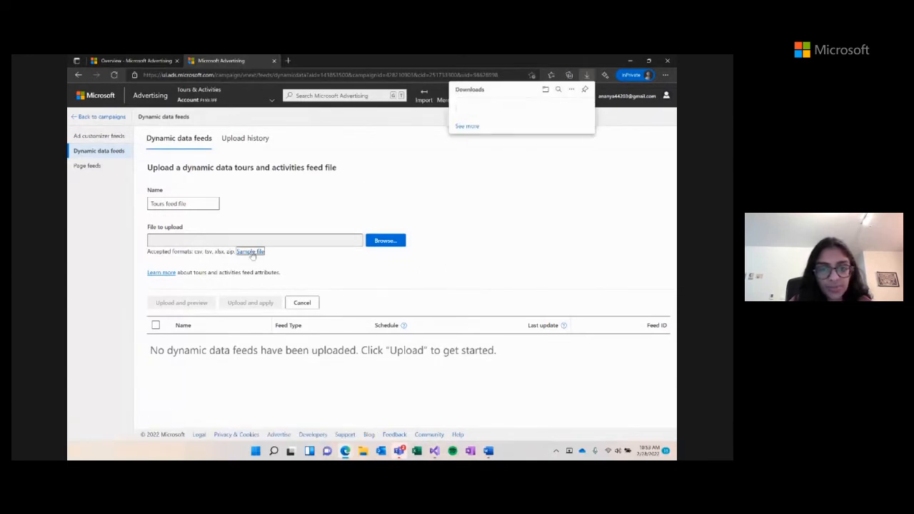
click(475, 113)
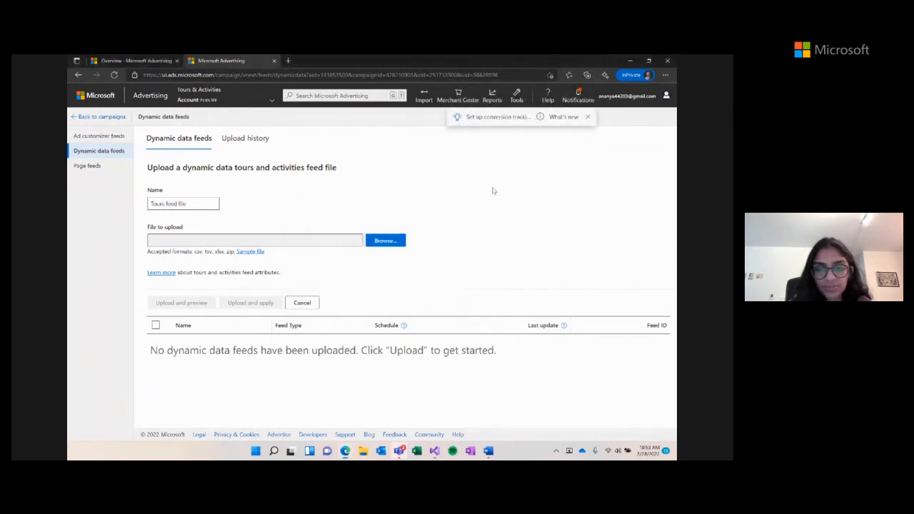
mouse_move(421, 457)
click(425, 424)
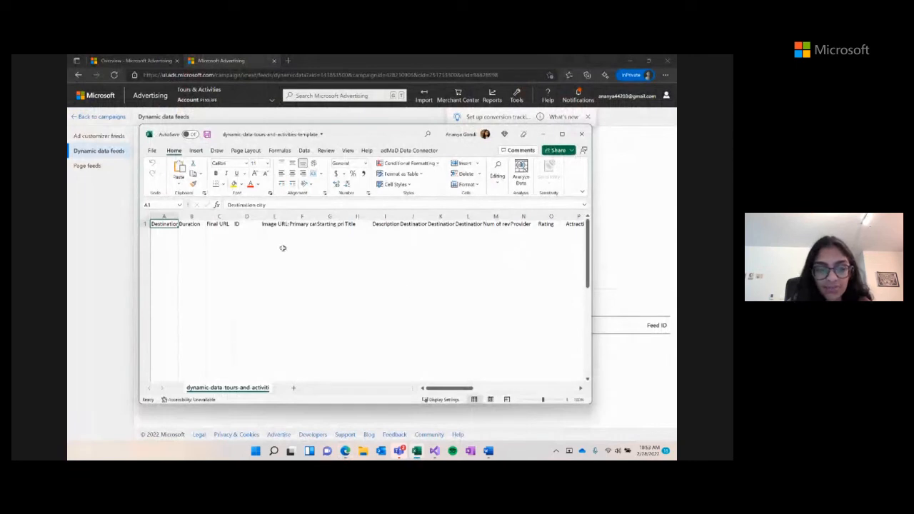
Wrap the text in all filled cells of the feed template and maximize its window
key(ctrl+shift+Right)
key(ctrl+shift+Down)
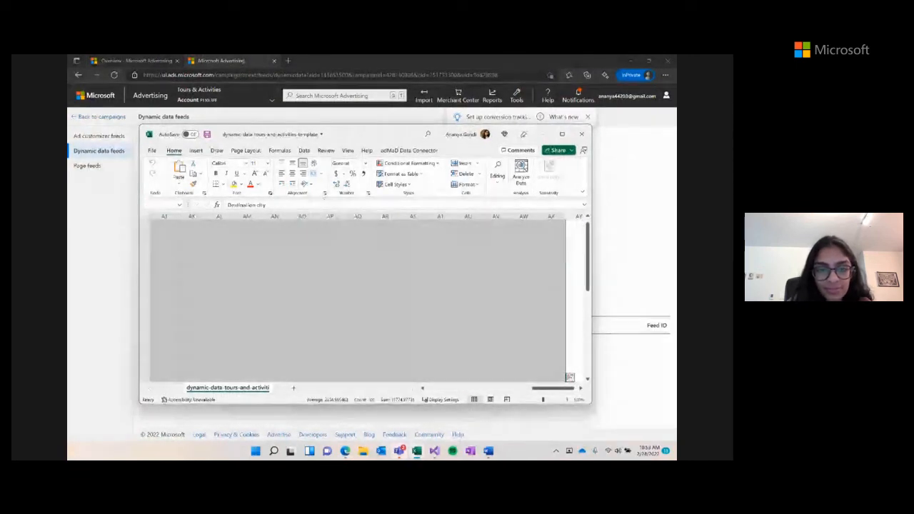
click(314, 163)
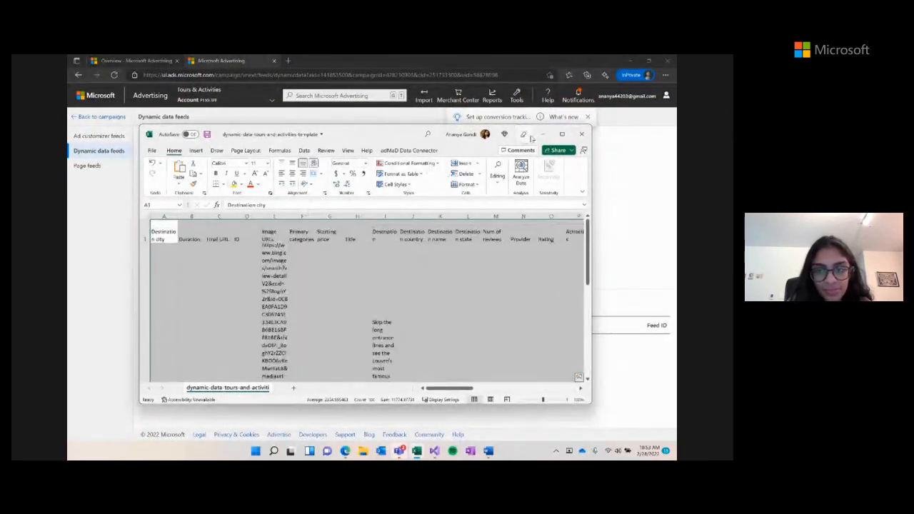
click(562, 135)
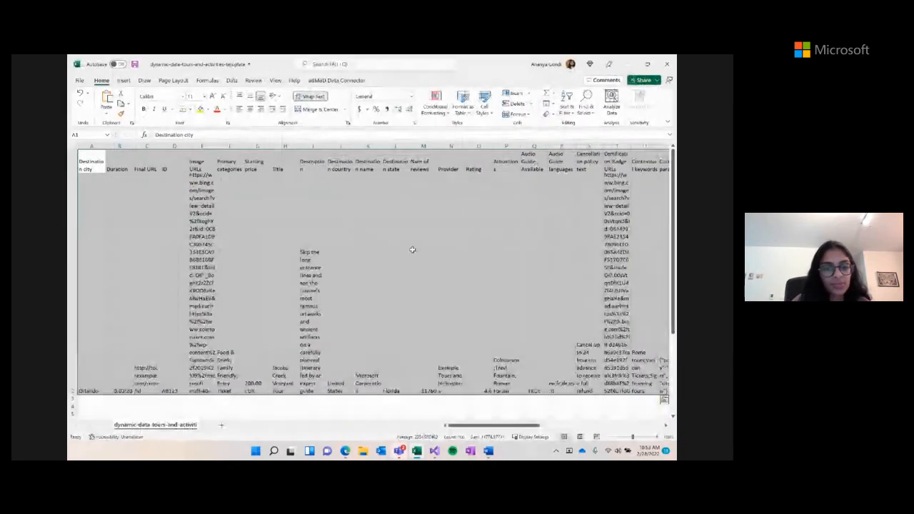
click(314, 289)
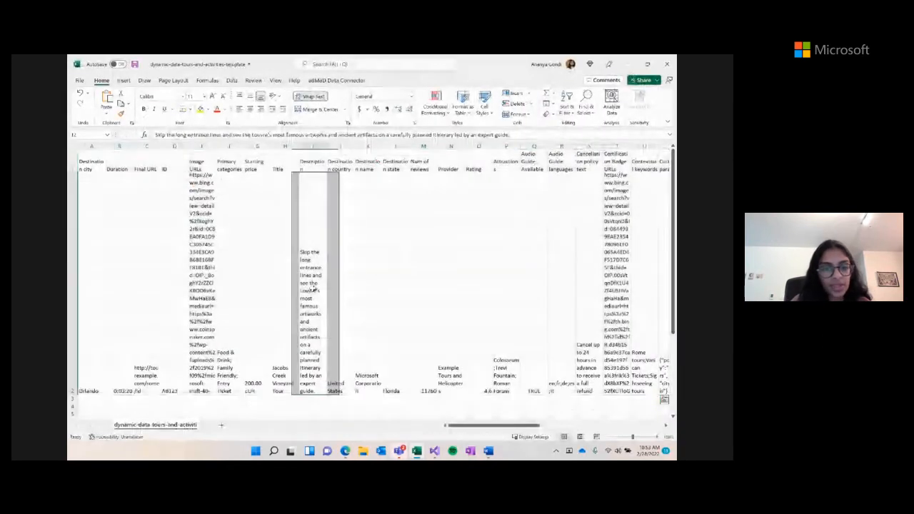
Remove the text wrapping from the template's header row and sample row
click(103, 165)
key(ctrl+shift+Right)
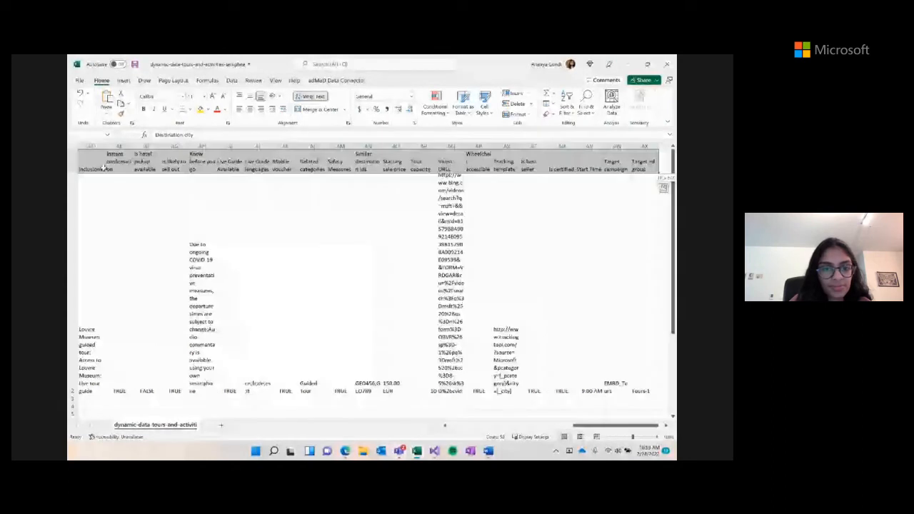
key(ctrl+shift+Down)
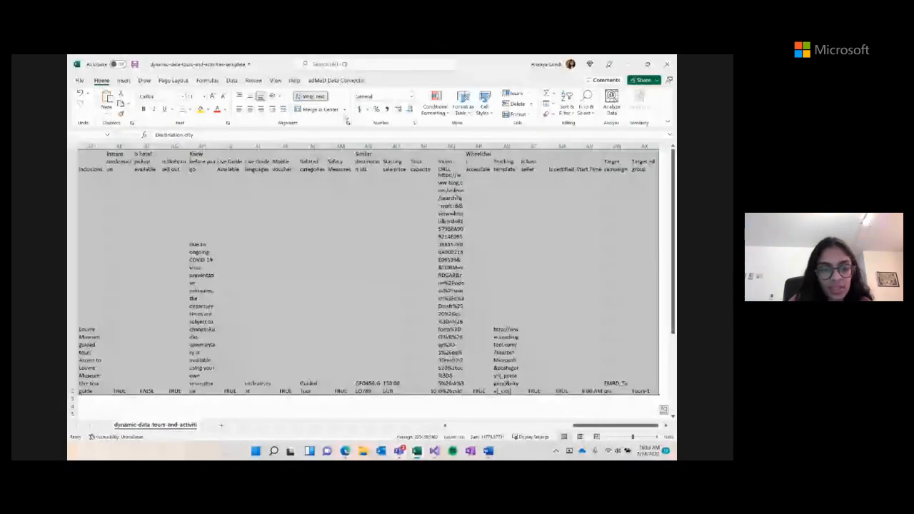
click(321, 96)
click(315, 191)
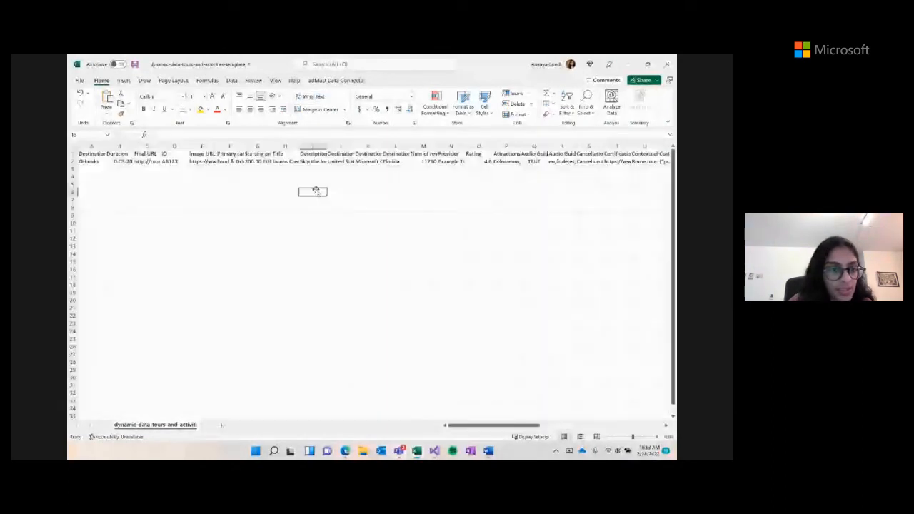
Set the Duration value in the template's sample row to 12:03:20, without the AM suffix
click(102, 154)
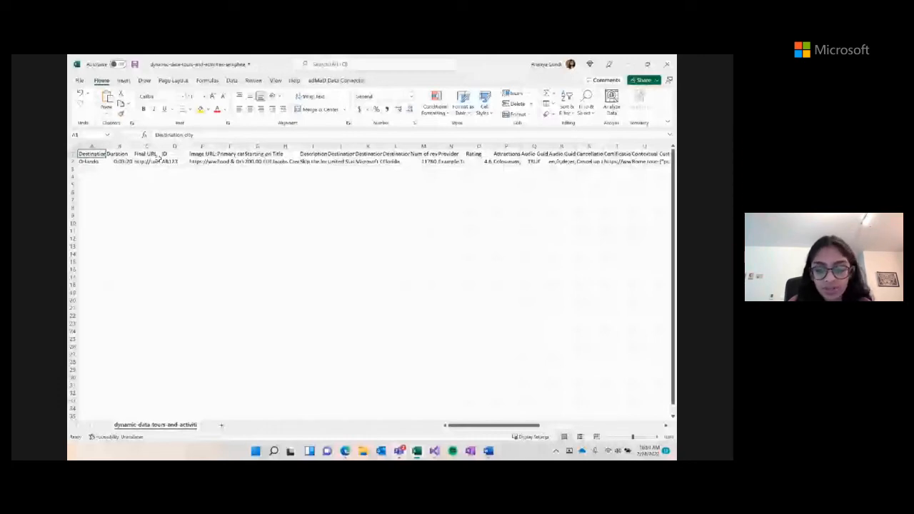
key(Down)
key(Right)
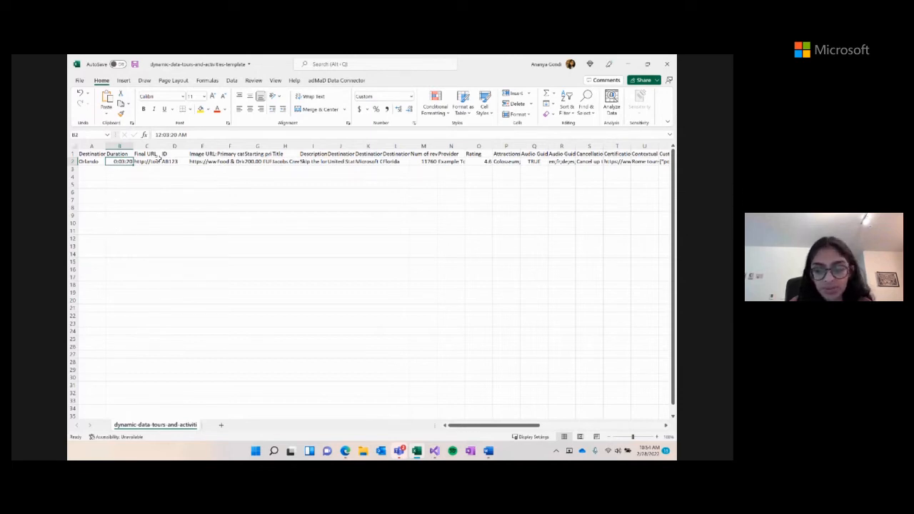
click(158, 161)
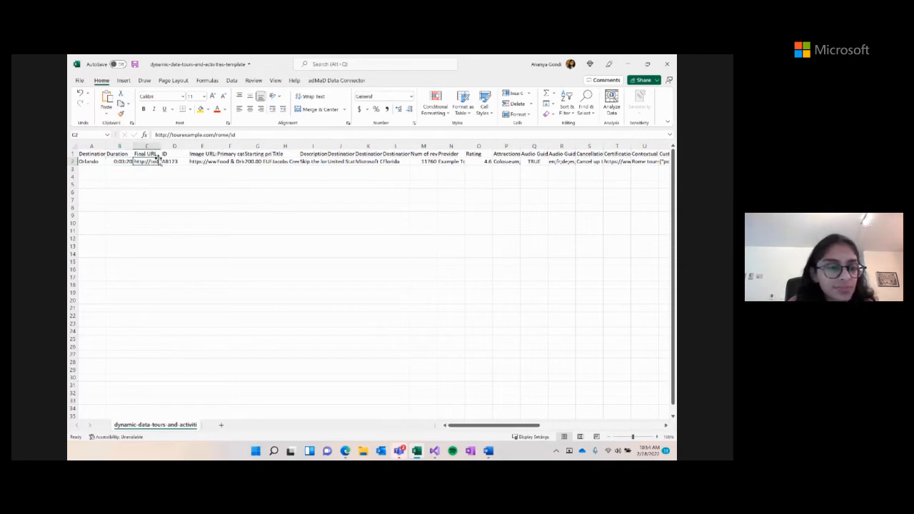
click(110, 162)
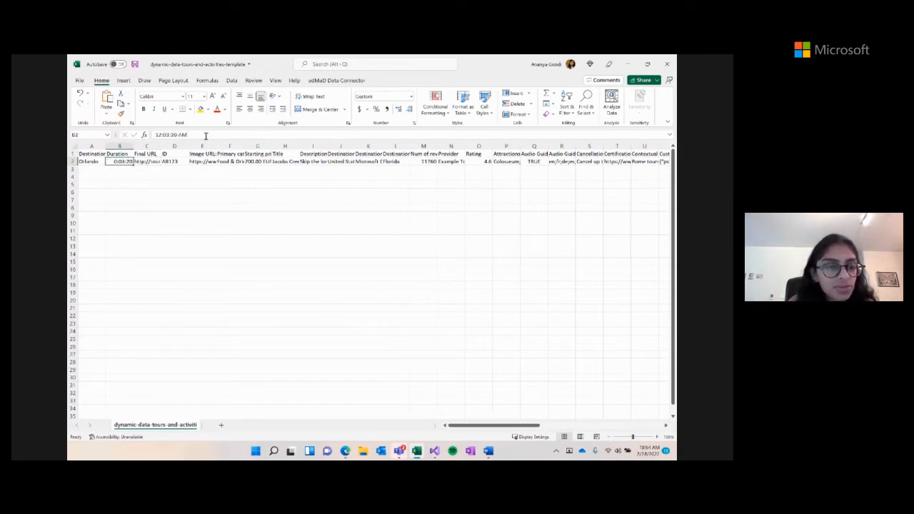
click(206, 135)
key(BackSpace)
key(BackSpace)
key(BackSpace)
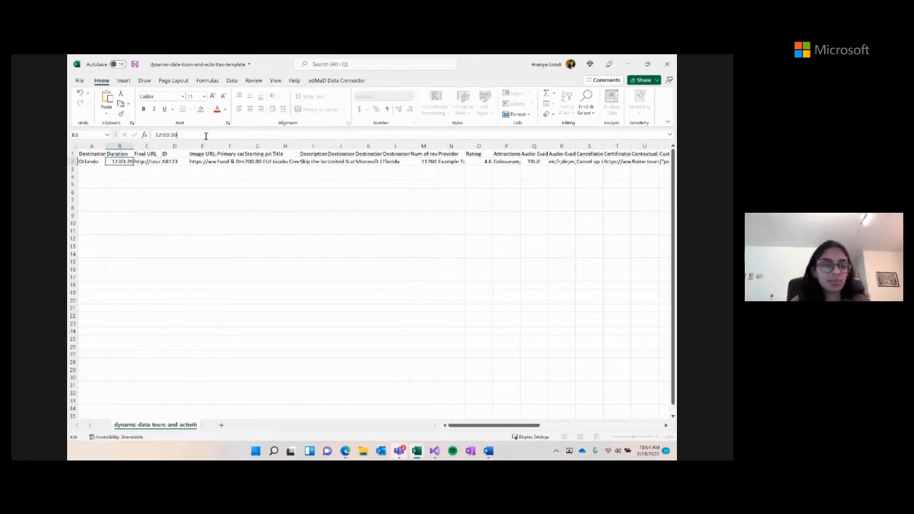
key(Return)
Review the sample row's values one by one from Final URL through Description
click(152, 162)
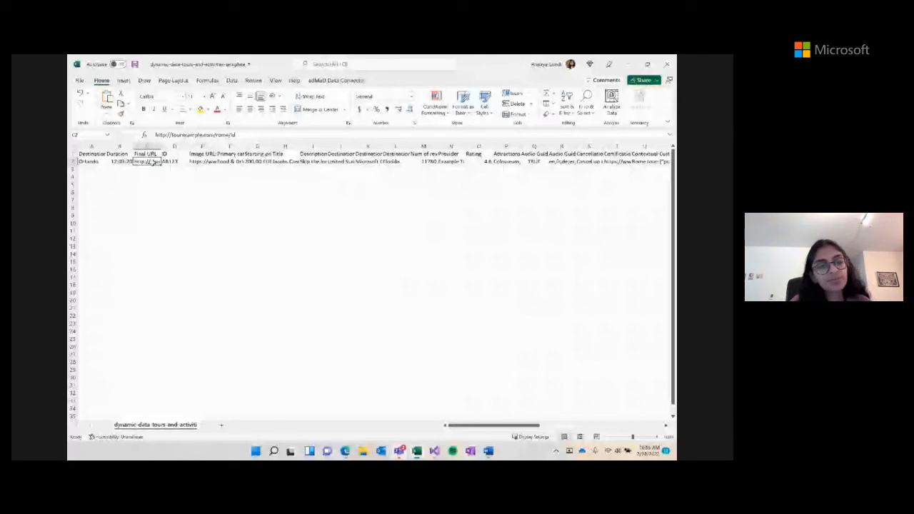
key(Right)
key(Right)
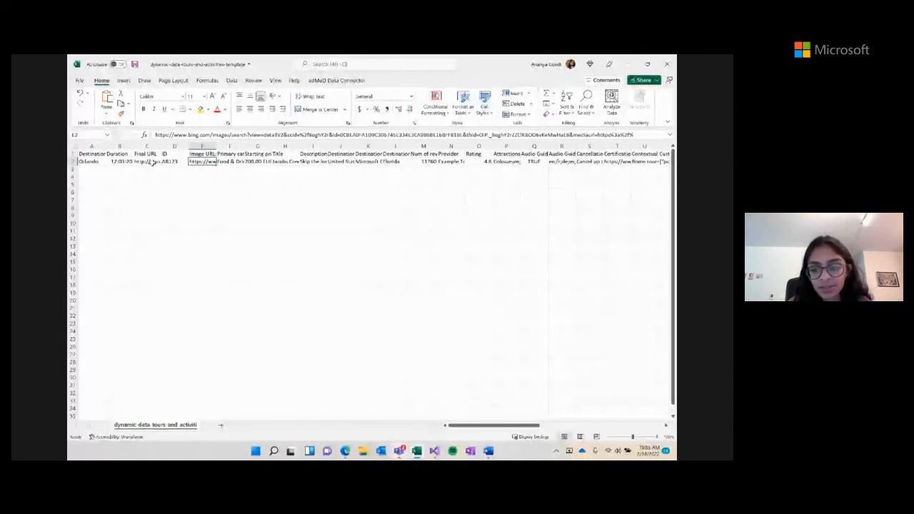
key(Right)
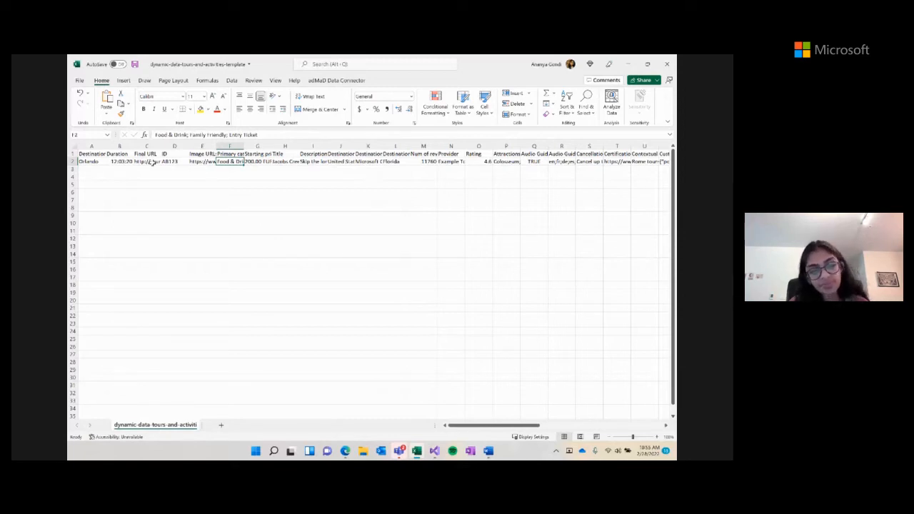
key(Right)
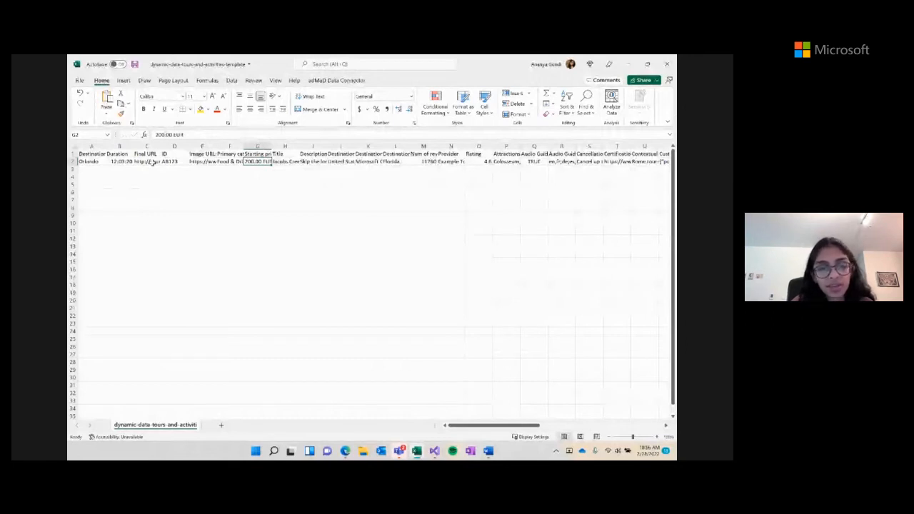
key(Right)
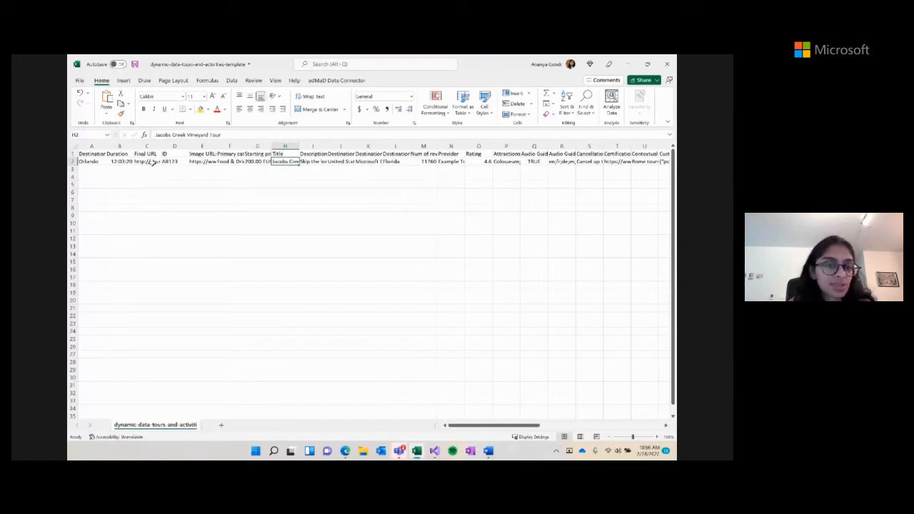
key(Right)
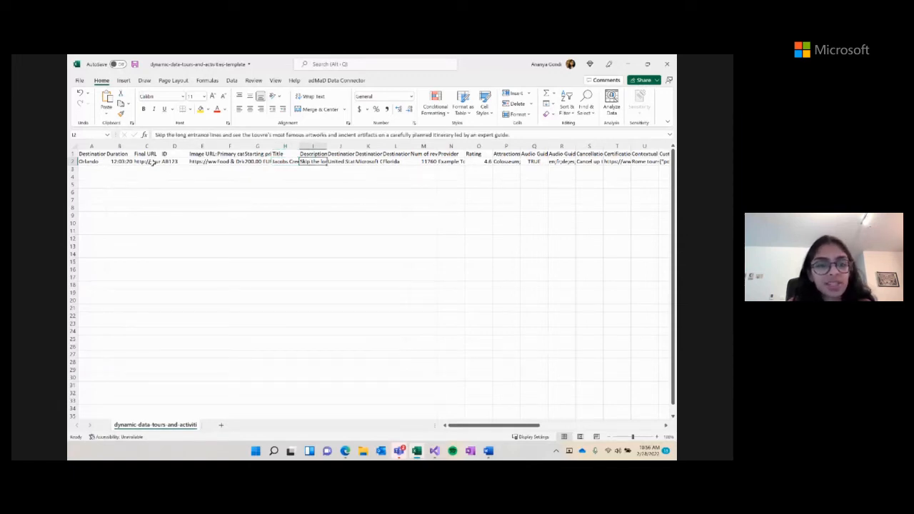
Bold the headers and sample values of the columns from Destination city through Title
drag(100, 154, 291, 161)
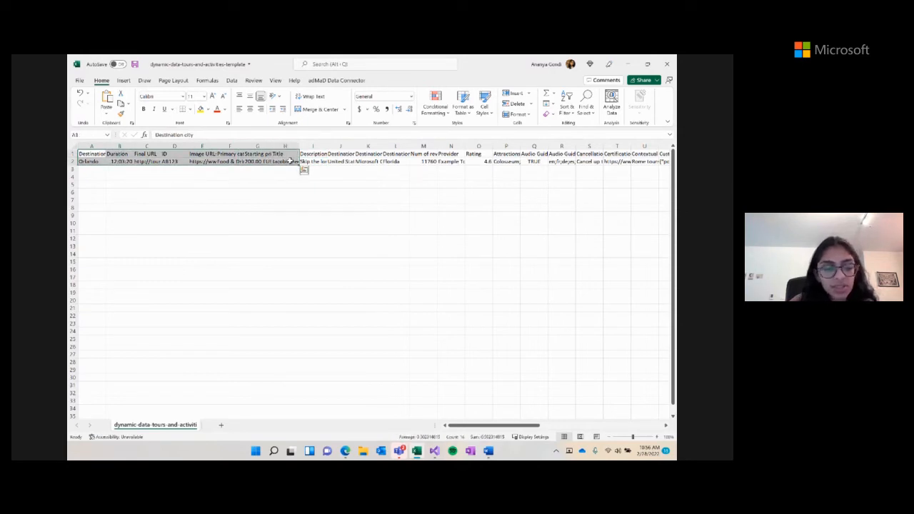
key(ctrl+b)
click(276, 206)
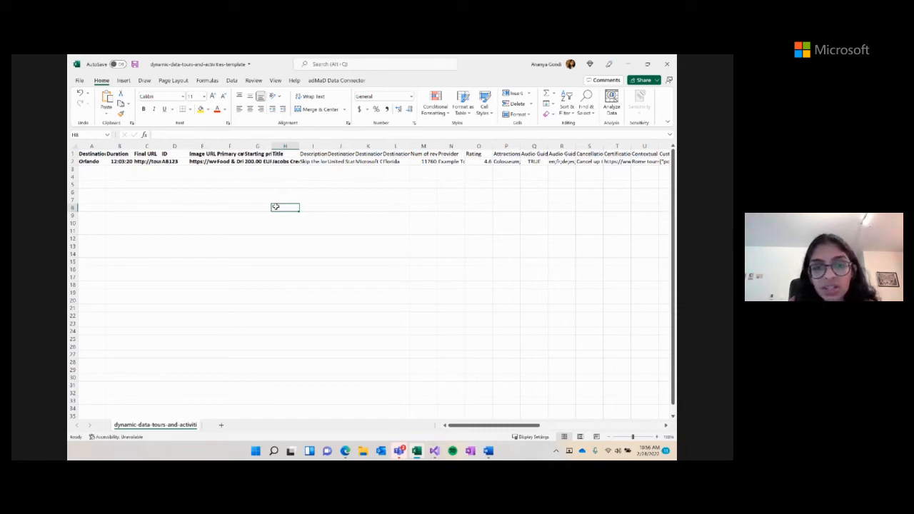
Examine the template's column headers from Destination country through Audio Guide languages
click(335, 154)
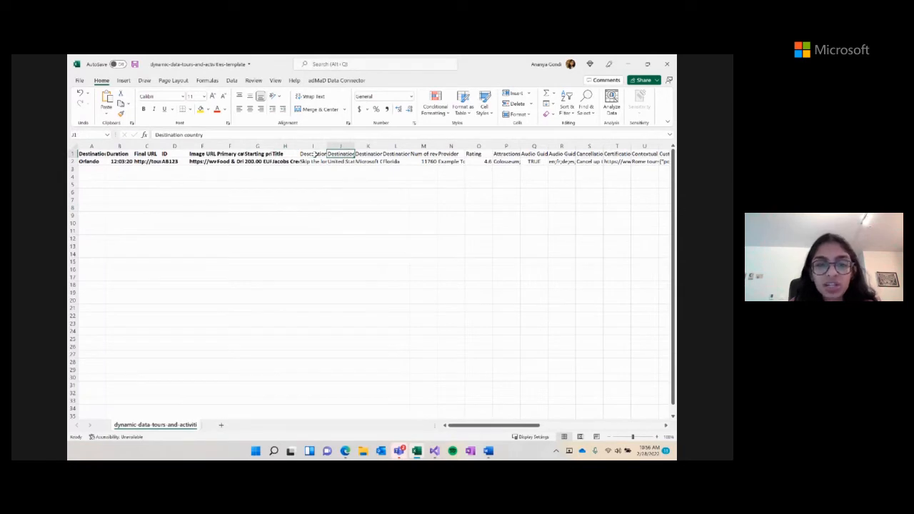
key(Right)
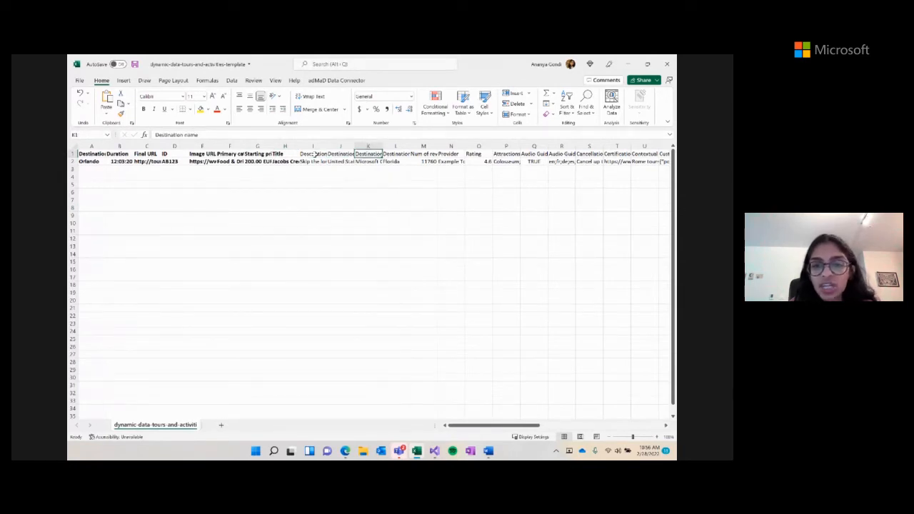
key(Right)
key(Right)
key(Right)
key(Right)
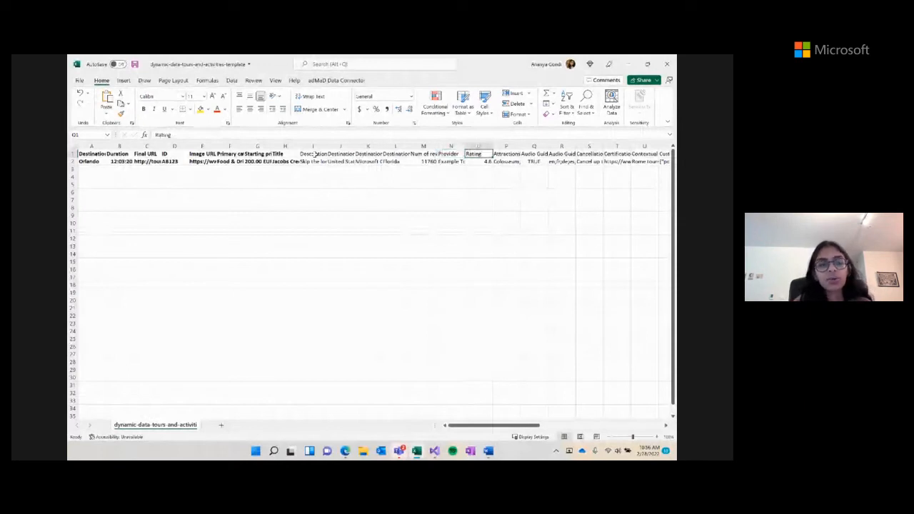
key(Right)
key(Right)
key(Right)
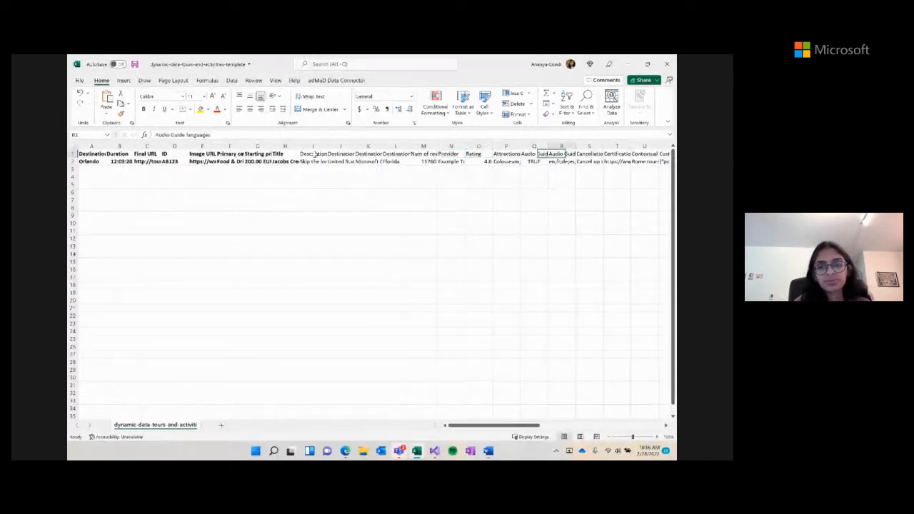
Bold the Provider column's header and sample value
key(Left)
key(Left)
key(Left)
key(Left)
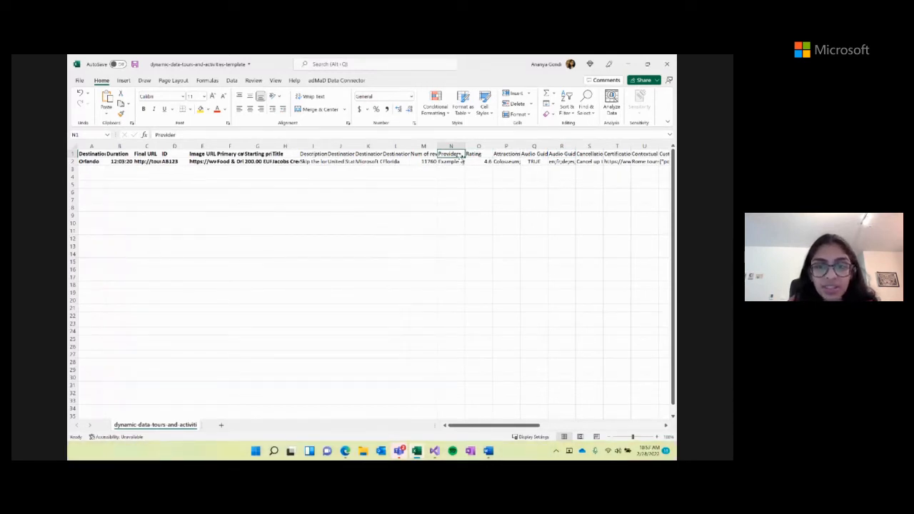
drag(457, 157, 468, 169)
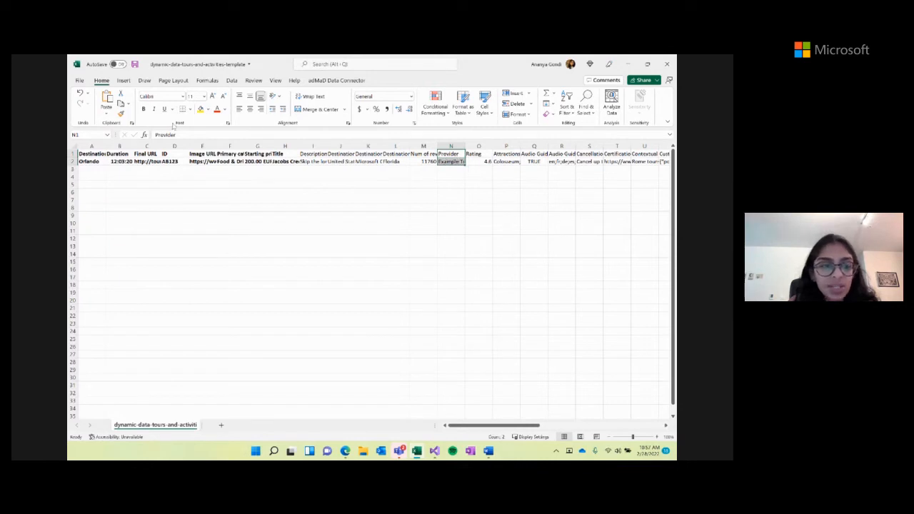
click(144, 108)
click(439, 225)
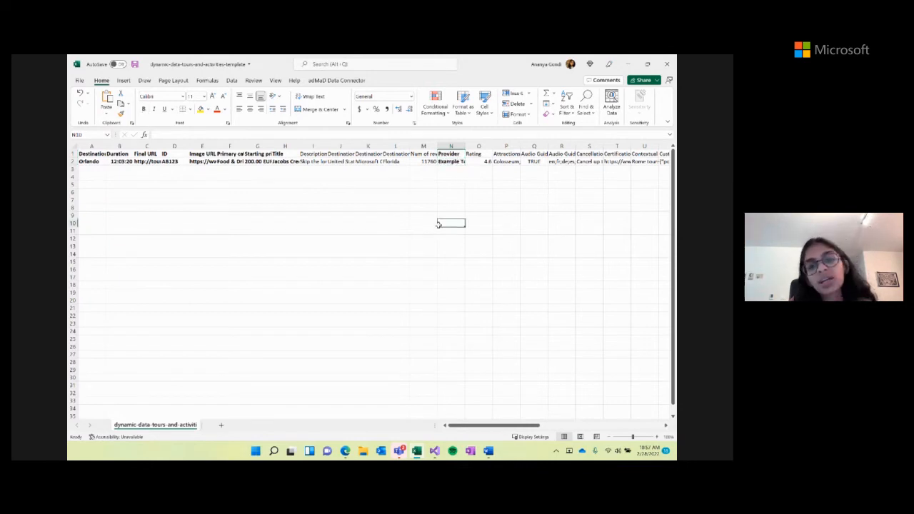
Bold the headers and sample values of the Target campaign and Target ad group columns at the template's end
scroll(438, 224, right, 1)
scroll(438, 225, right, 4)
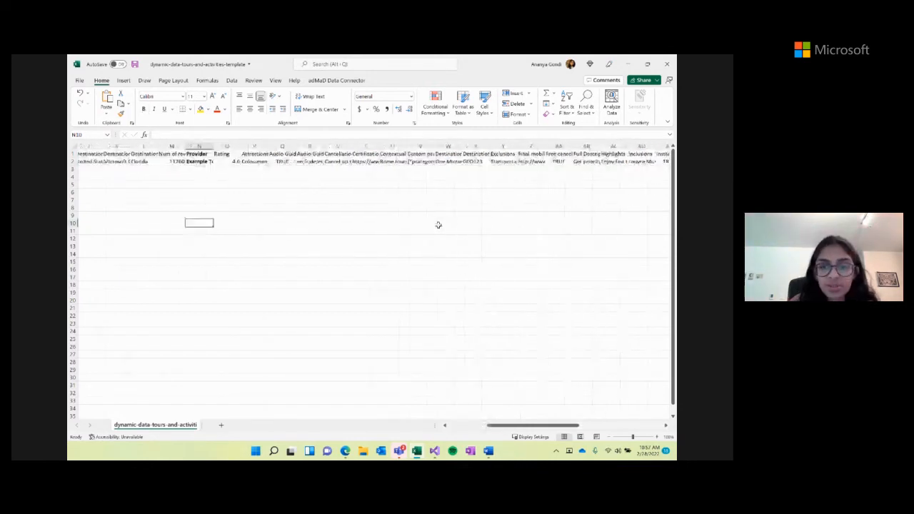
scroll(439, 225, right, 5)
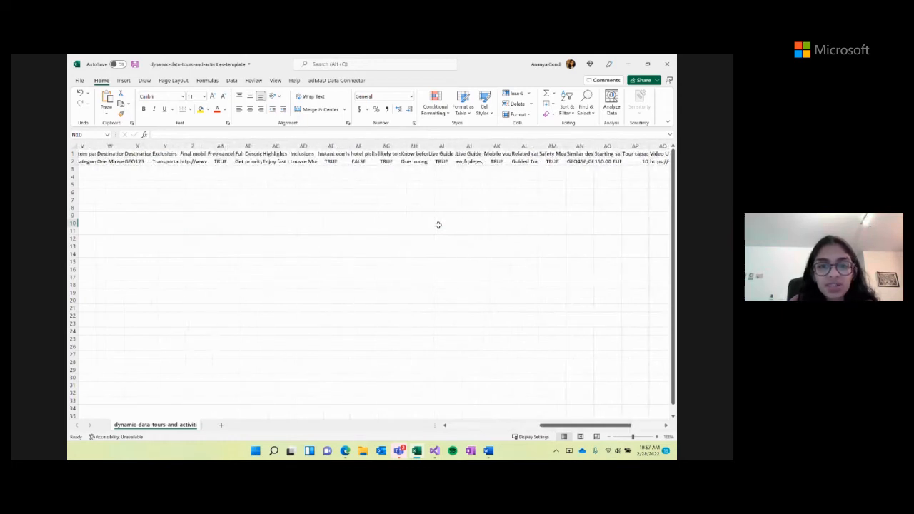
scroll(438, 225, right, 5)
click(430, 153)
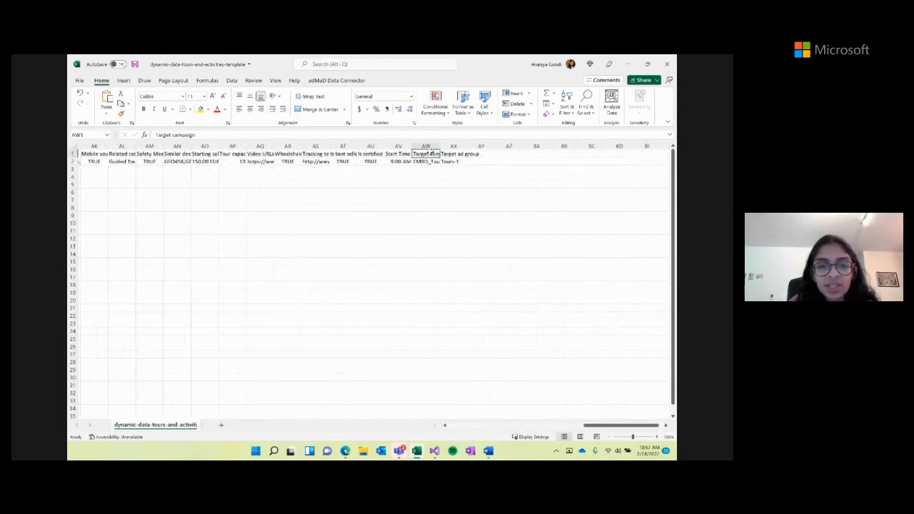
click(461, 155)
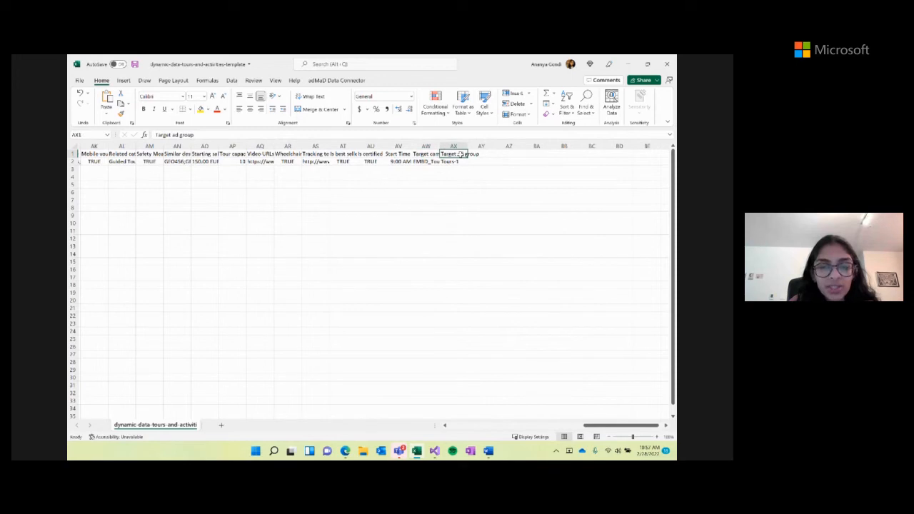
click(431, 154)
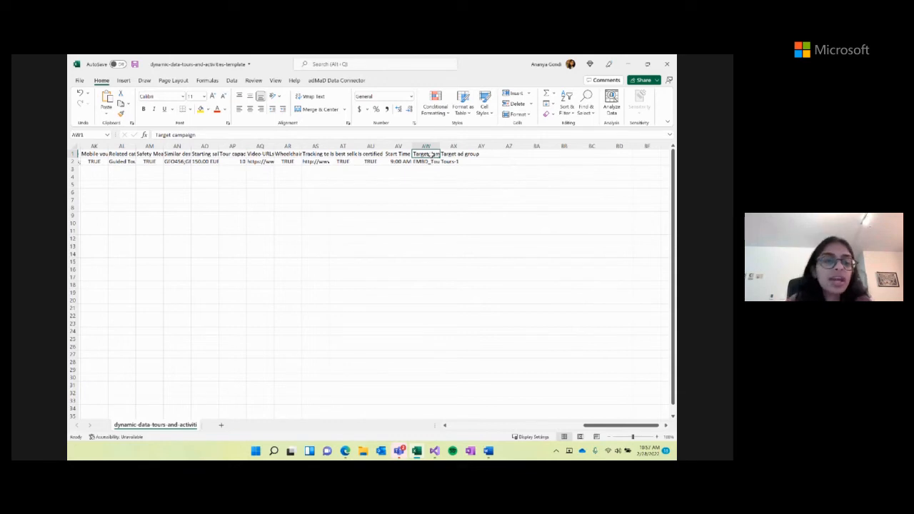
click(429, 161)
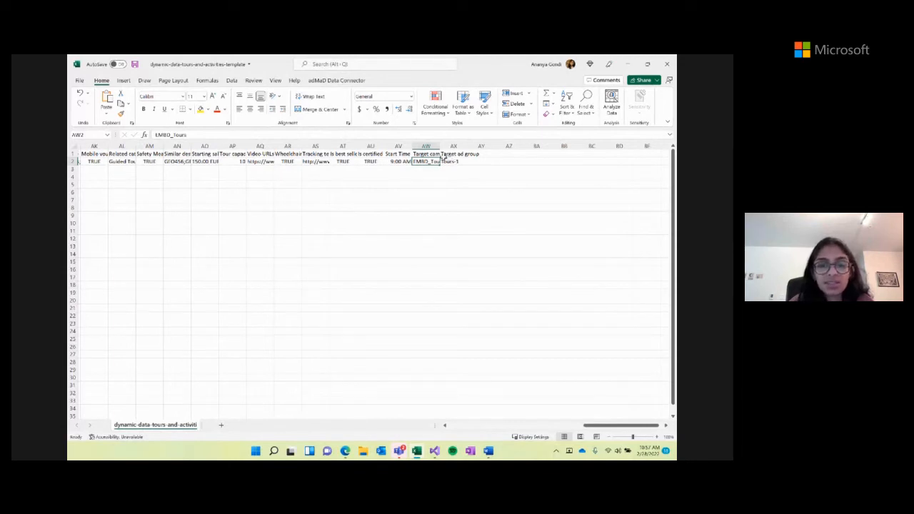
drag(435, 155, 384, 166)
key(ctrl+b)
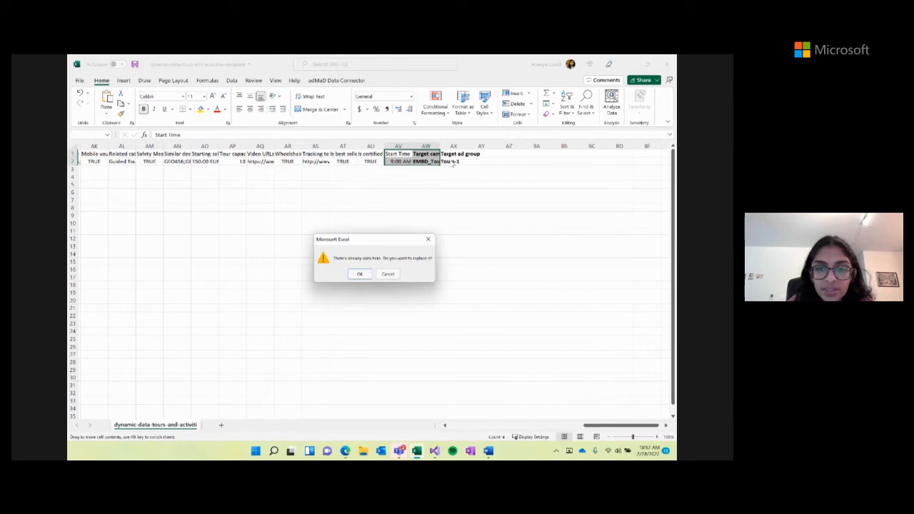
click(428, 238)
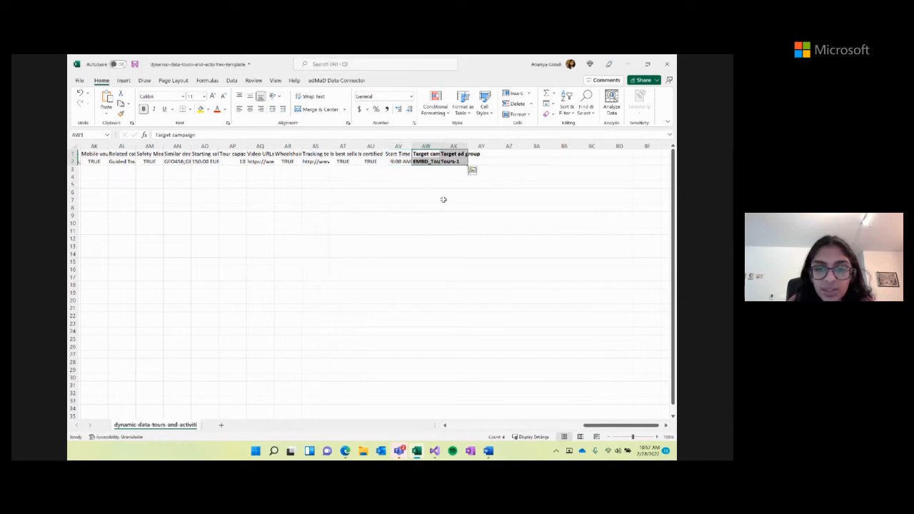
Change the sample row's Target ad group value to "Tours"
click(452, 162)
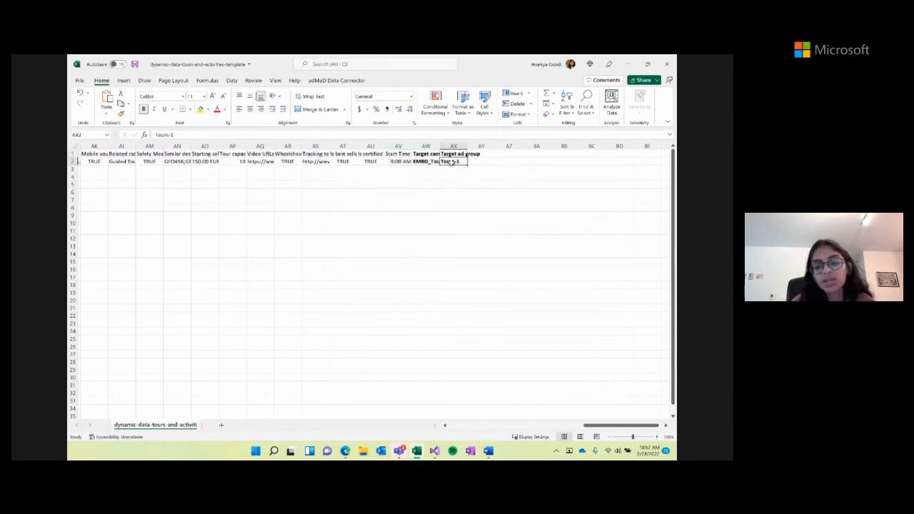
key(BackSpace)
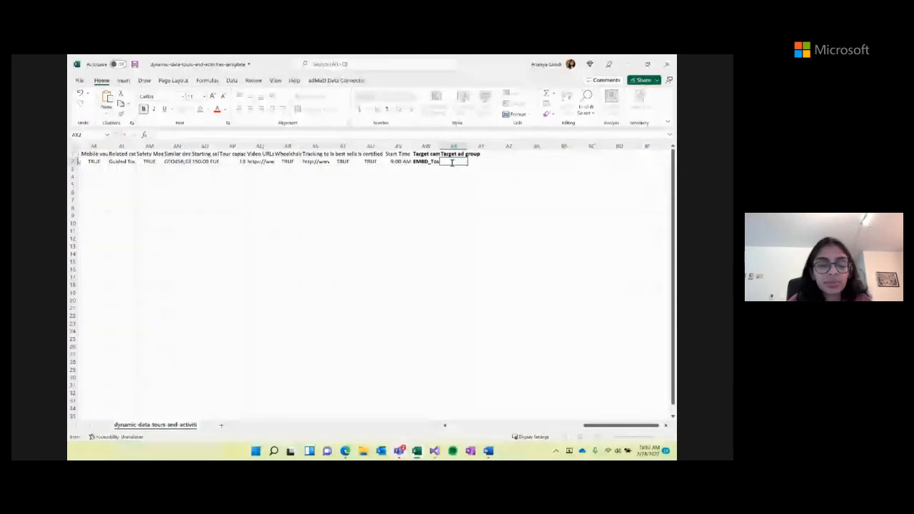
text(Tours)
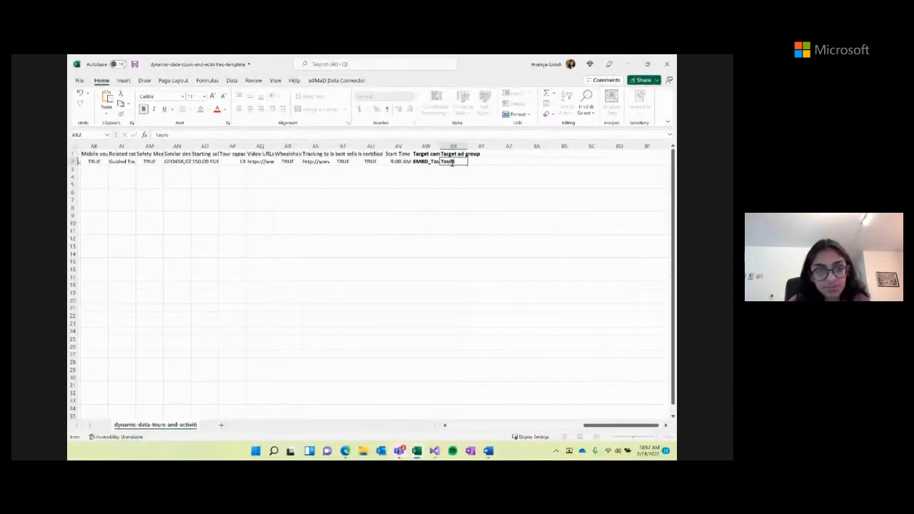
click(412, 226)
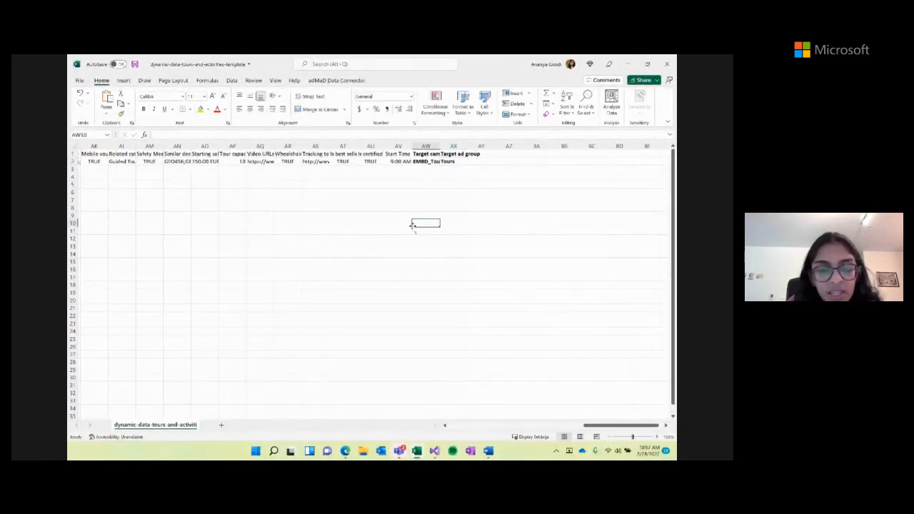
Review the template's optional columns from Audio Guide through Inclusions and their sample values
scroll(412, 226, left, 3)
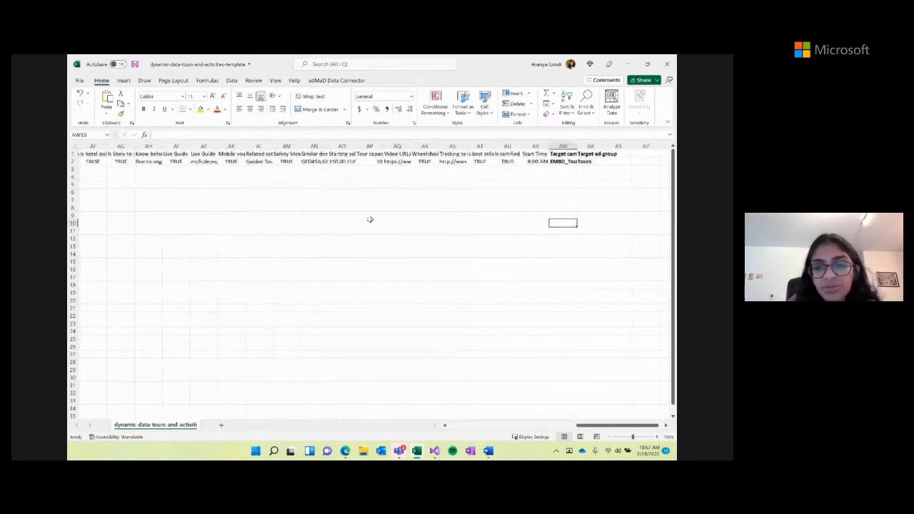
scroll(369, 220, left, 15)
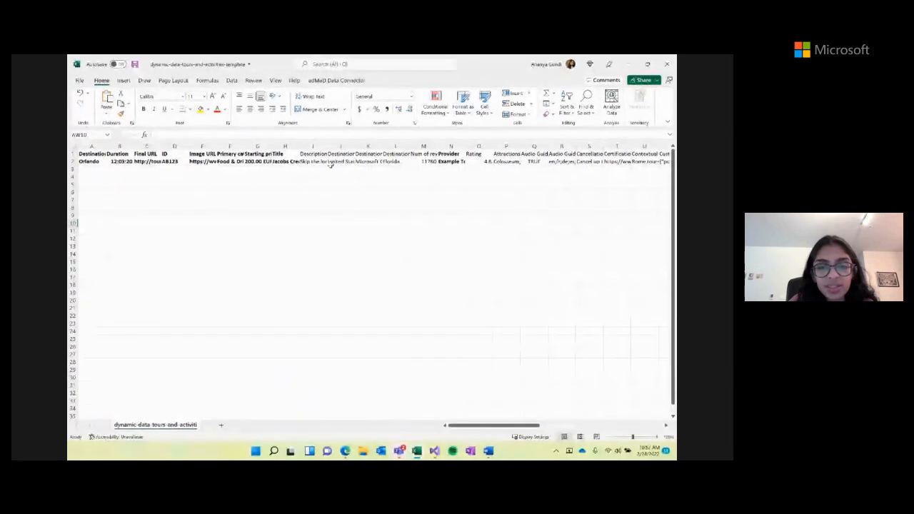
click(533, 161)
scroll(610, 175, right, 1)
scroll(611, 174, right, 8)
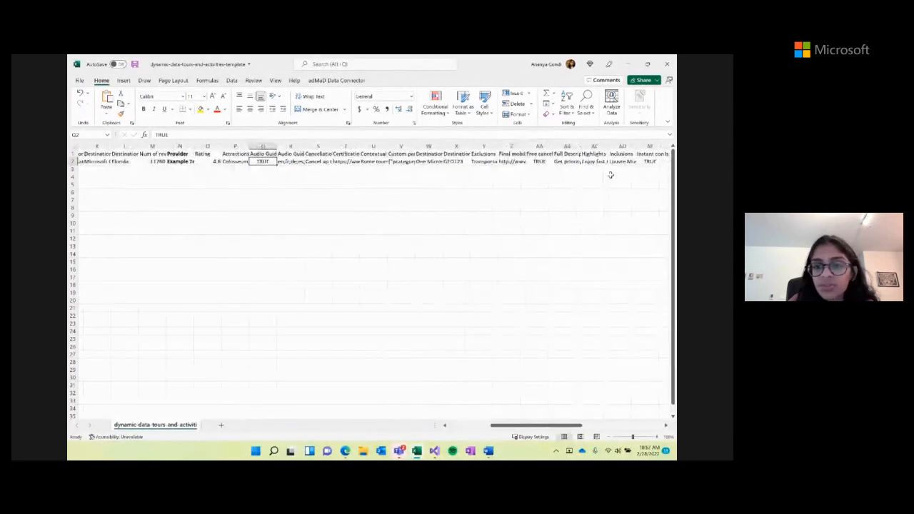
click(498, 161)
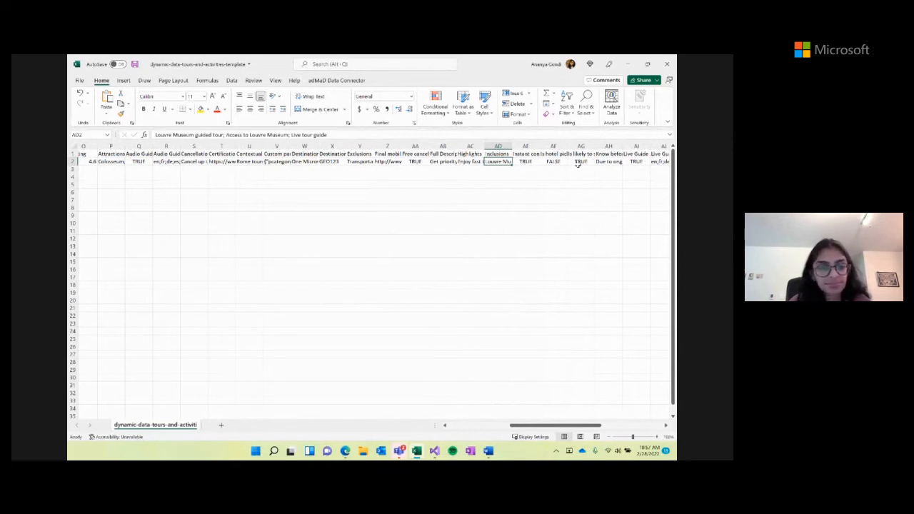
Save the edited tours and activities template
click(436, 217)
scroll(435, 218, left, 5)
key(ctrl+s)
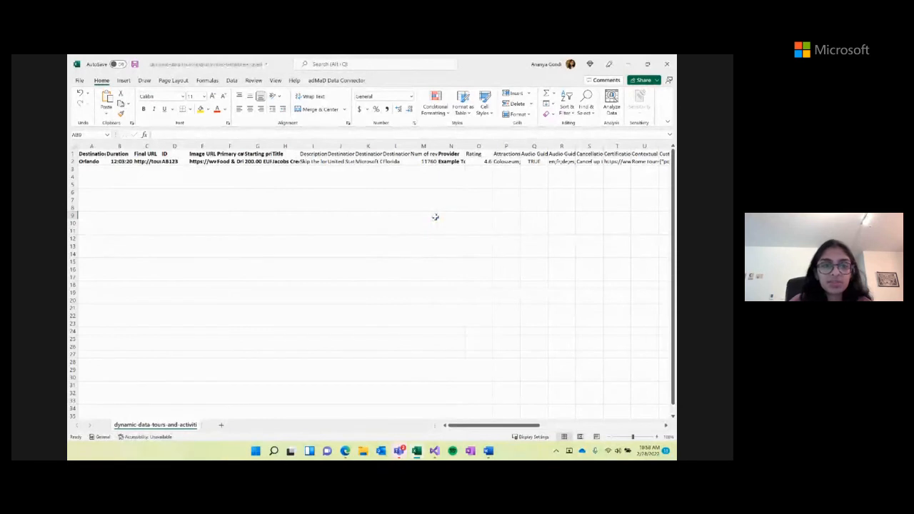
Return to Microsoft Advertising and upload dynamic-data-tours-and-activities-template.csv as the Tours feed file for preview
click(628, 63)
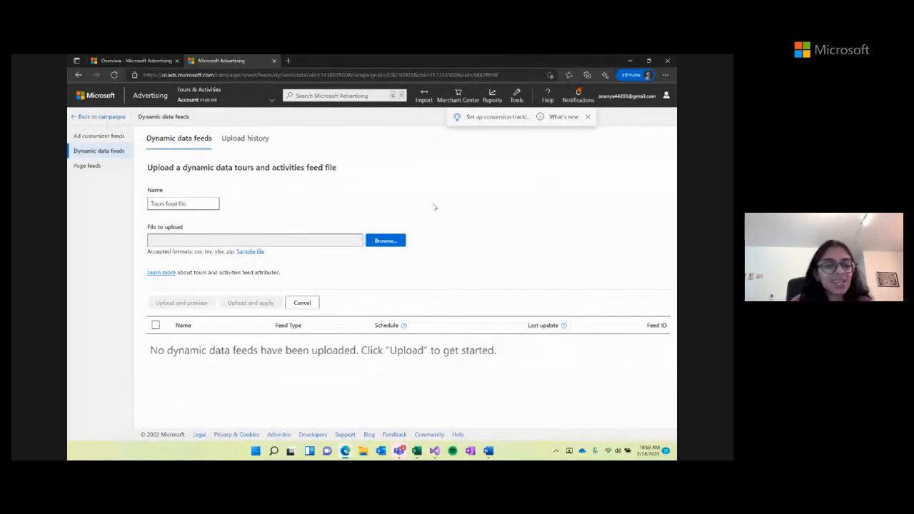
click(386, 240)
click(214, 125)
click(305, 245)
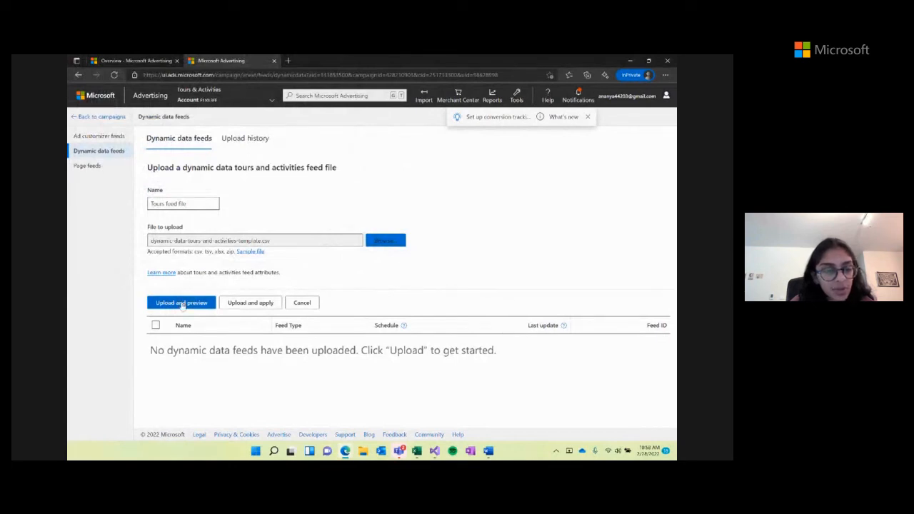
click(182, 303)
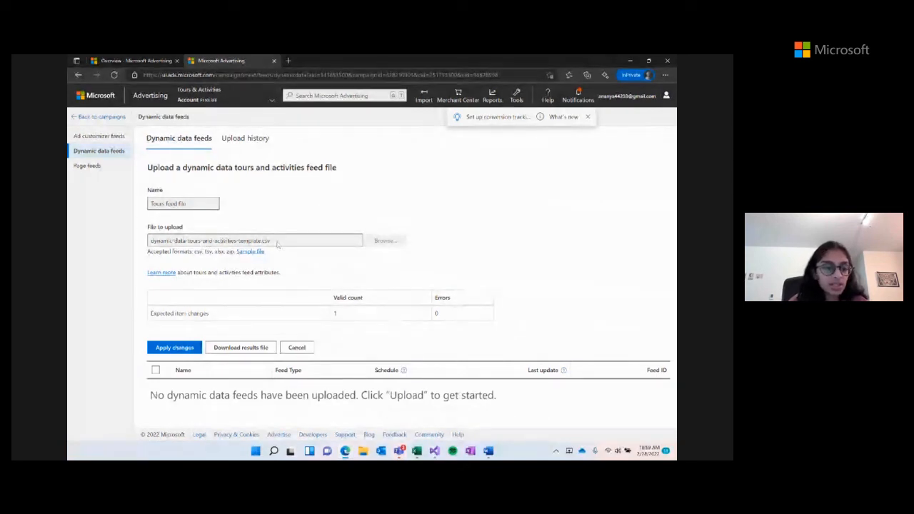
Apply the previewed changes to the Tours feed file and finish the upload
click(168, 349)
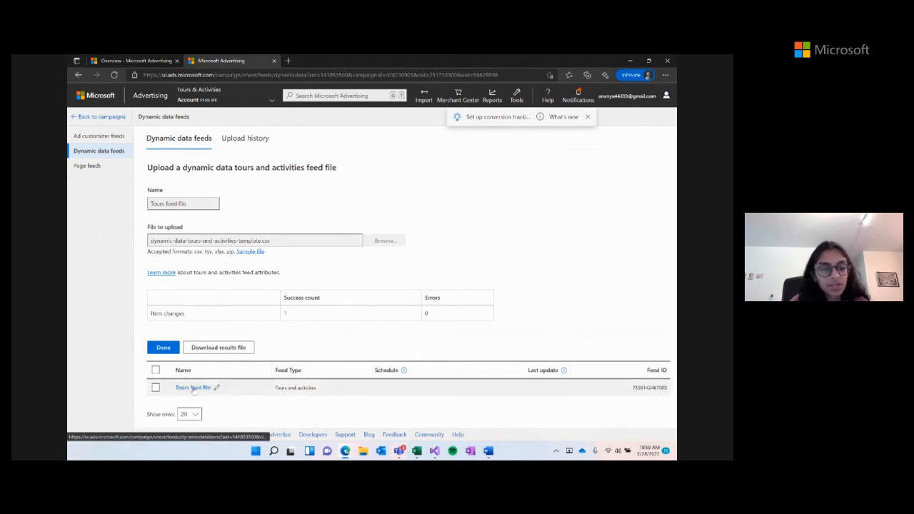
click(167, 350)
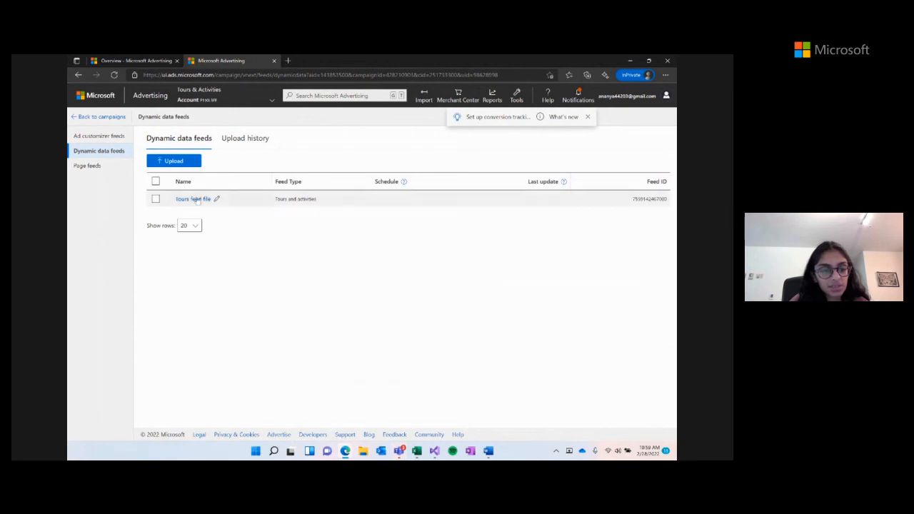
Open the Tours feed file and examine the uploaded item's attributes from Destination City through Custom Parameter
click(194, 199)
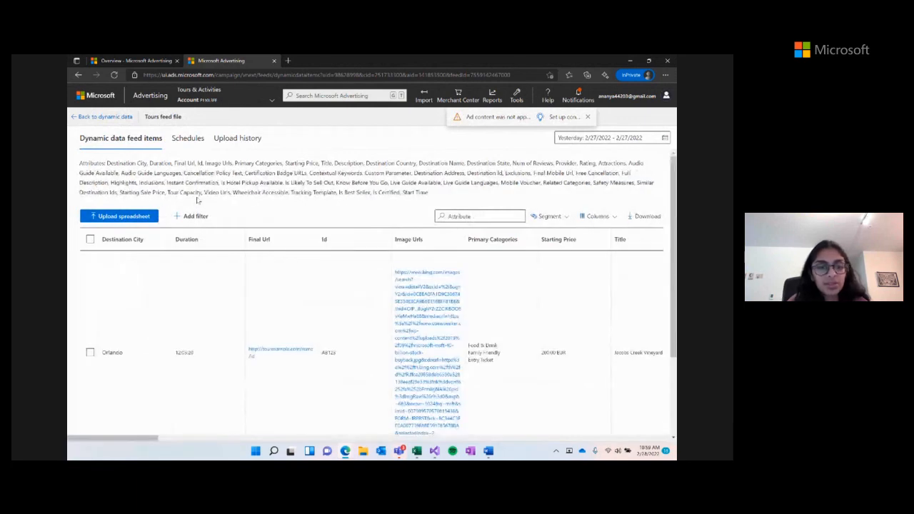
scroll(341, 350, right, 6)
scroll(341, 349, right, 8)
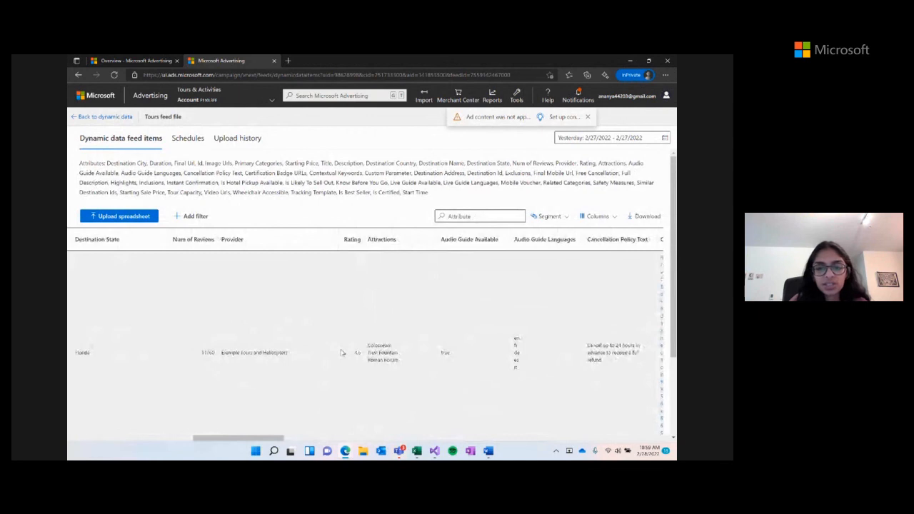
scroll(342, 352, right, 3)
scroll(341, 352, down, 4)
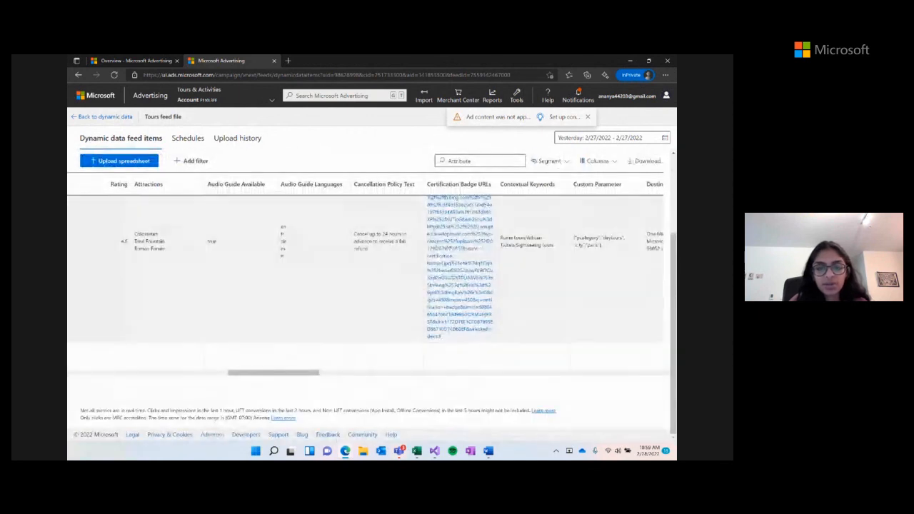
scroll(343, 325, left, 8)
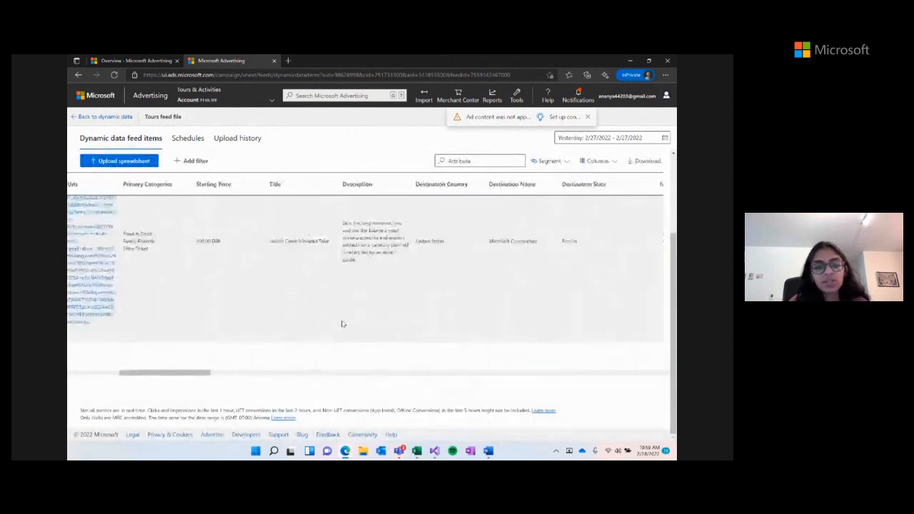
scroll(342, 324, left, 5)
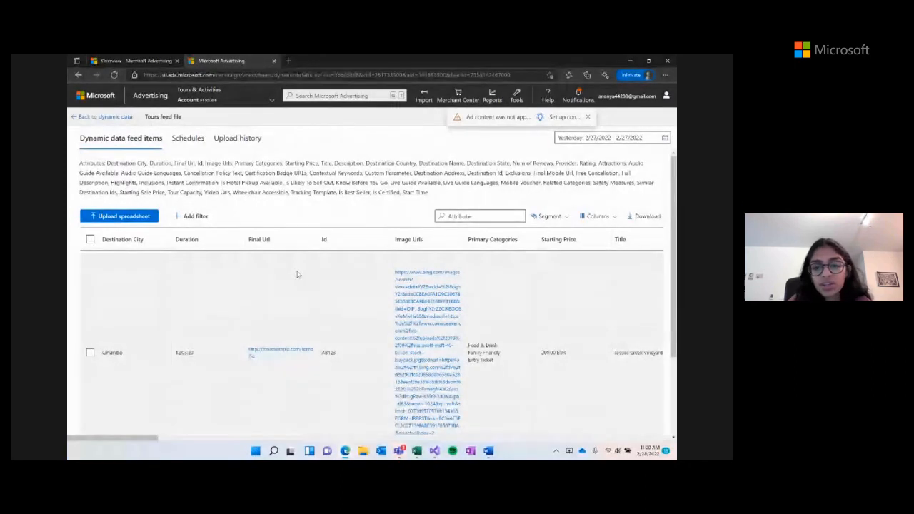
scroll(299, 274, right, 5)
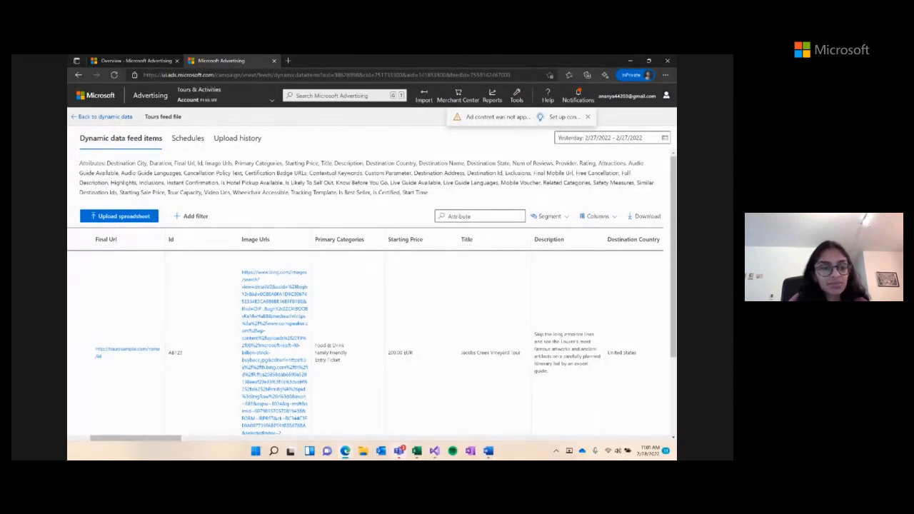
Open the feed upload schedule form for the Tours feed file and examine its frequency options, time zone and URL settings
click(183, 146)
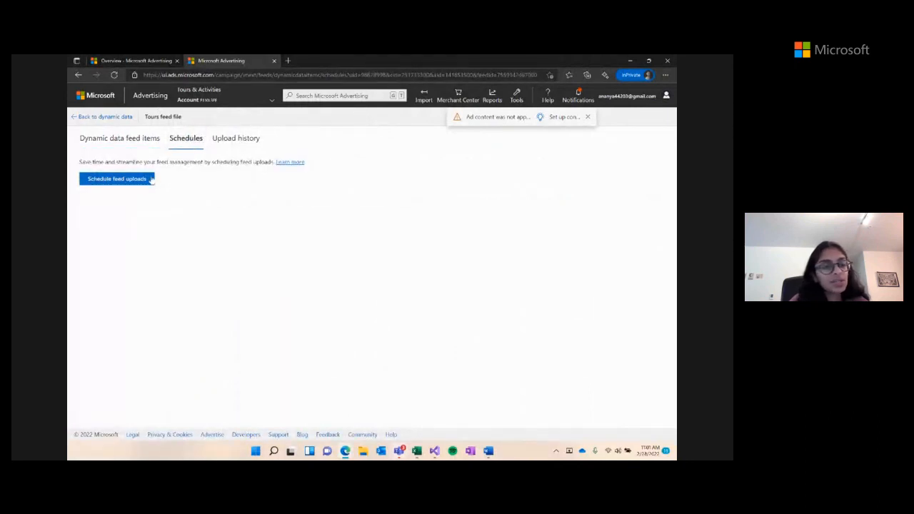
click(143, 180)
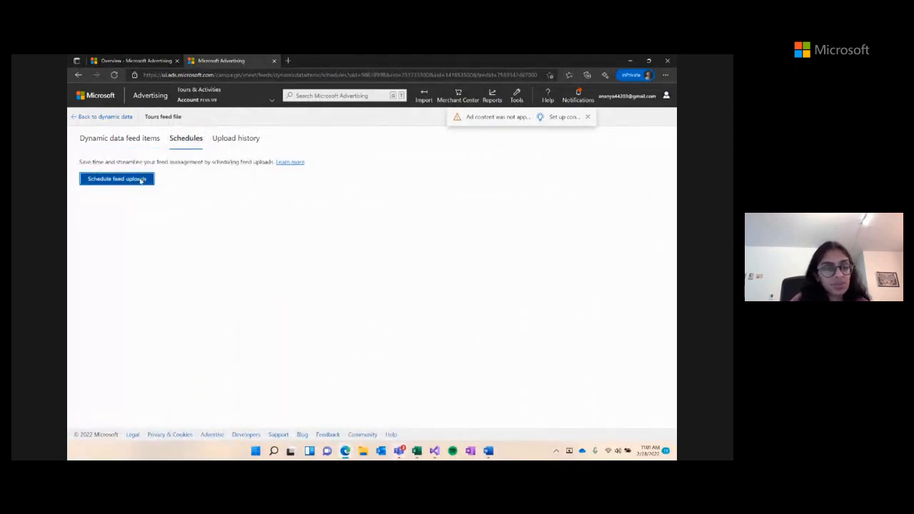
click(126, 199)
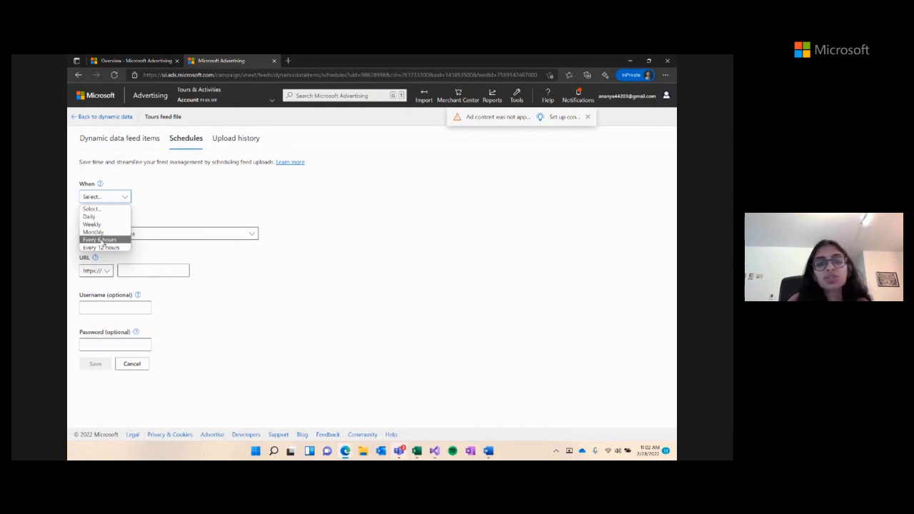
click(180, 188)
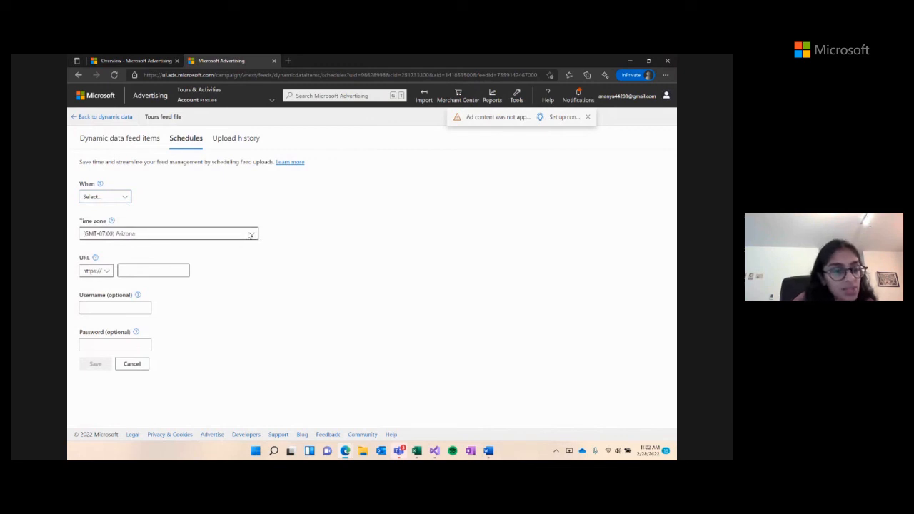
click(168, 271)
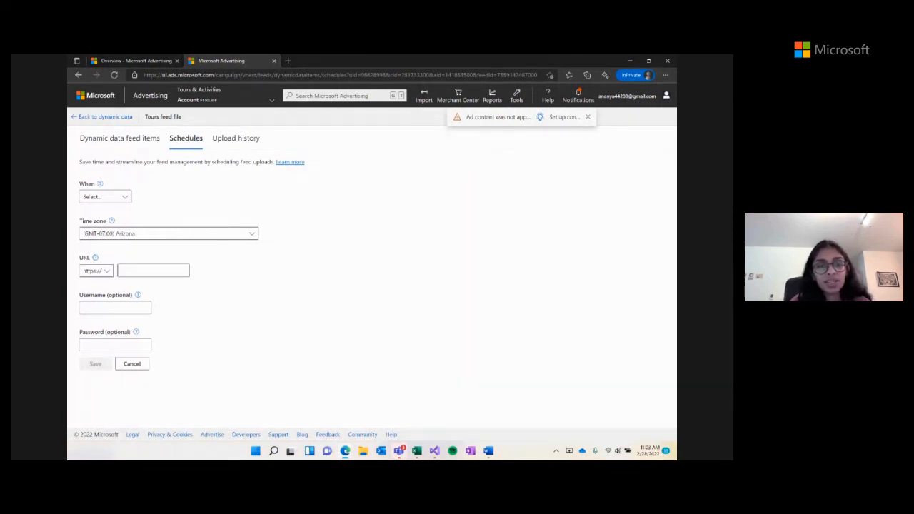
Go back to the Microsoft Advertising overview page
click(135, 62)
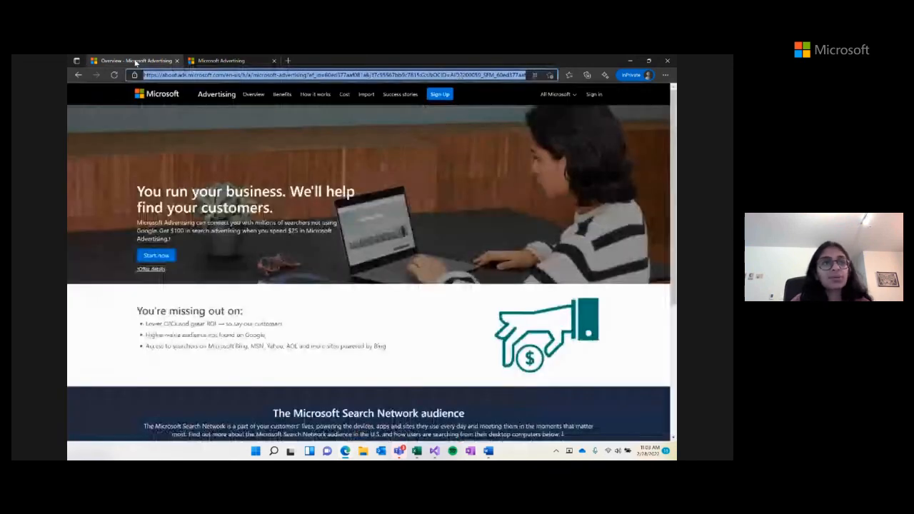